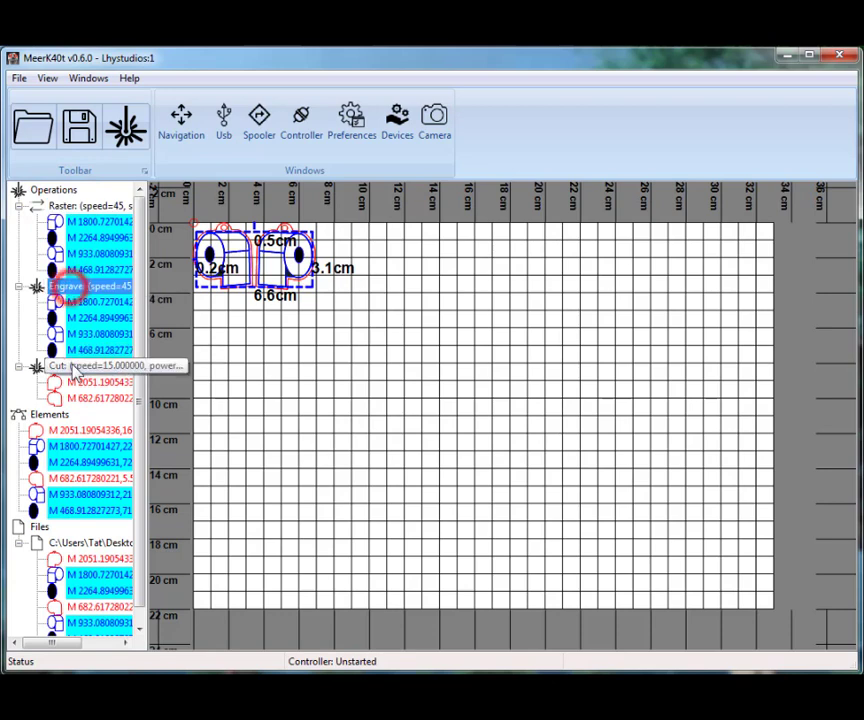
Select the Cut, Engrave and Raster operations in turn to examine which elements each one contains
left_click(72, 366)
left_click(76, 286)
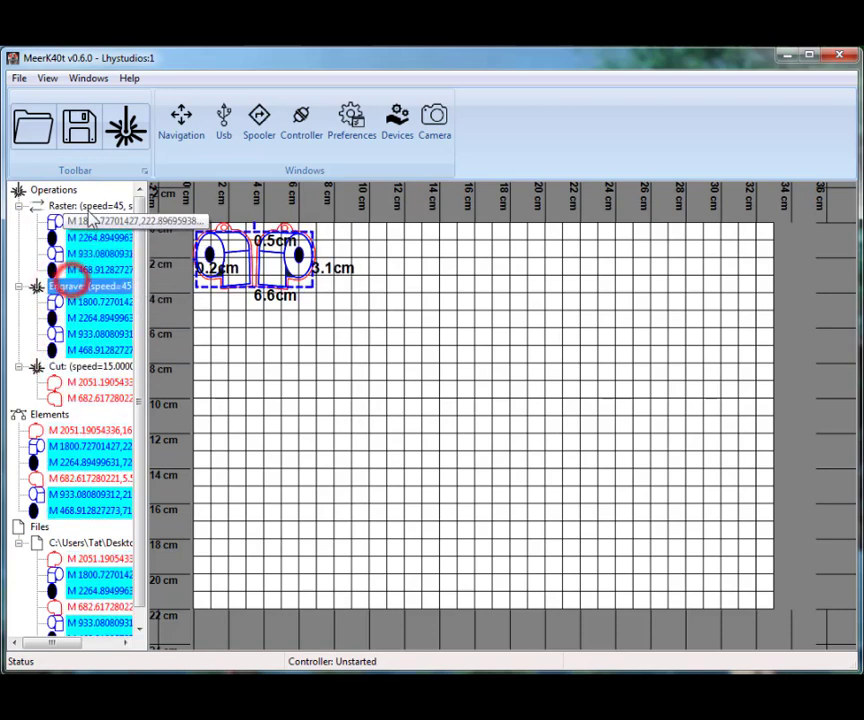
left_click(87, 204)
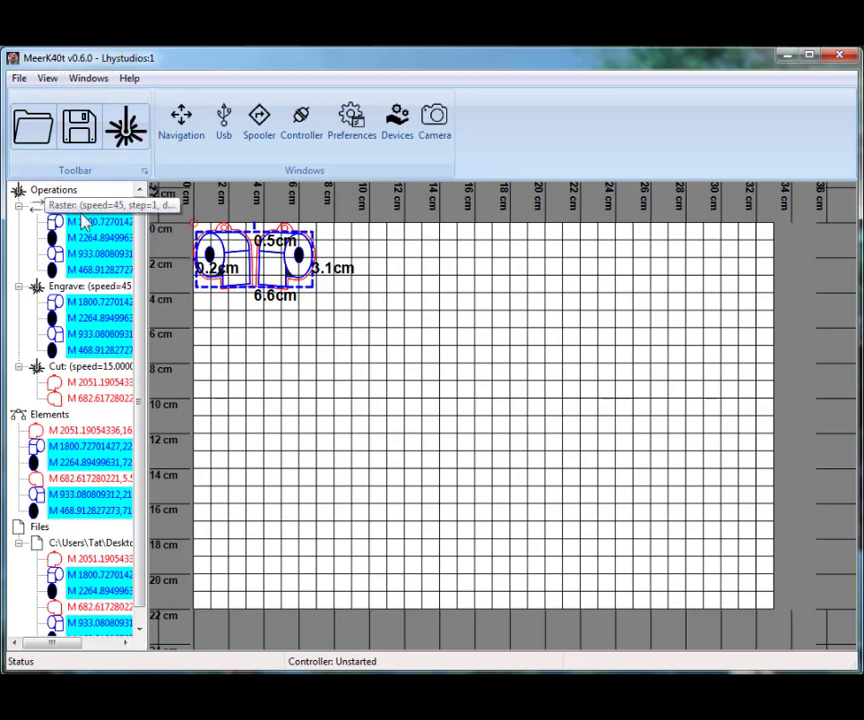
Open a job for all operations, examine its Raster, Engrave, Cut and beep entries, and close it
left_click(132, 120)
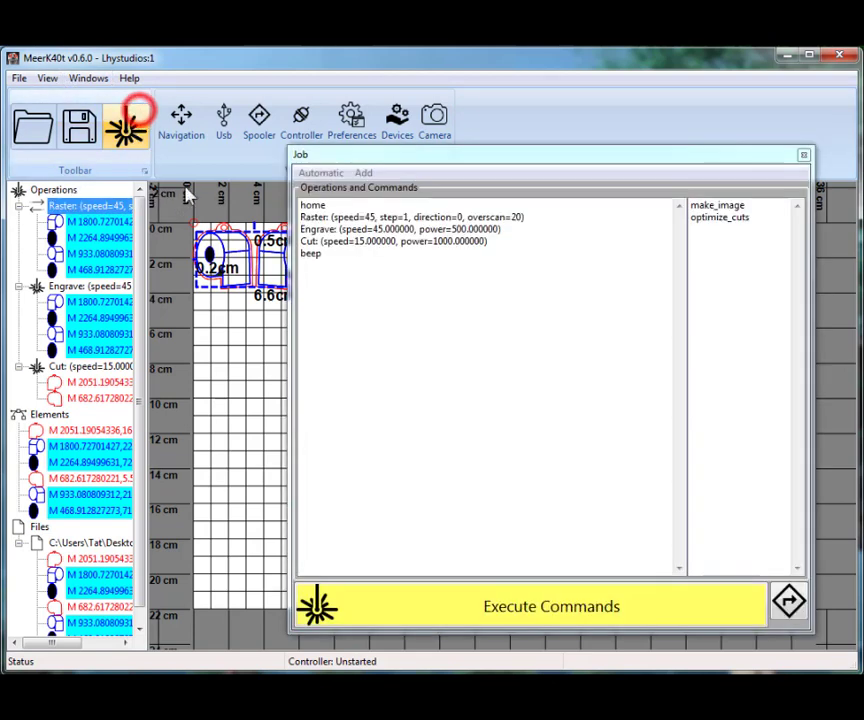
left_click(320, 217)
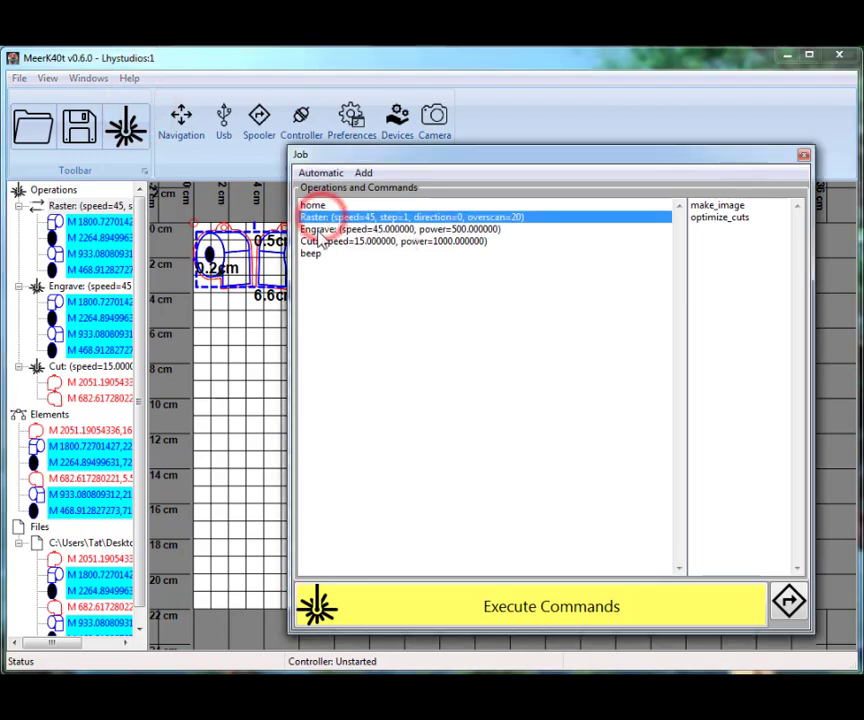
left_click(316, 229)
left_click(314, 241)
left_click(313, 254)
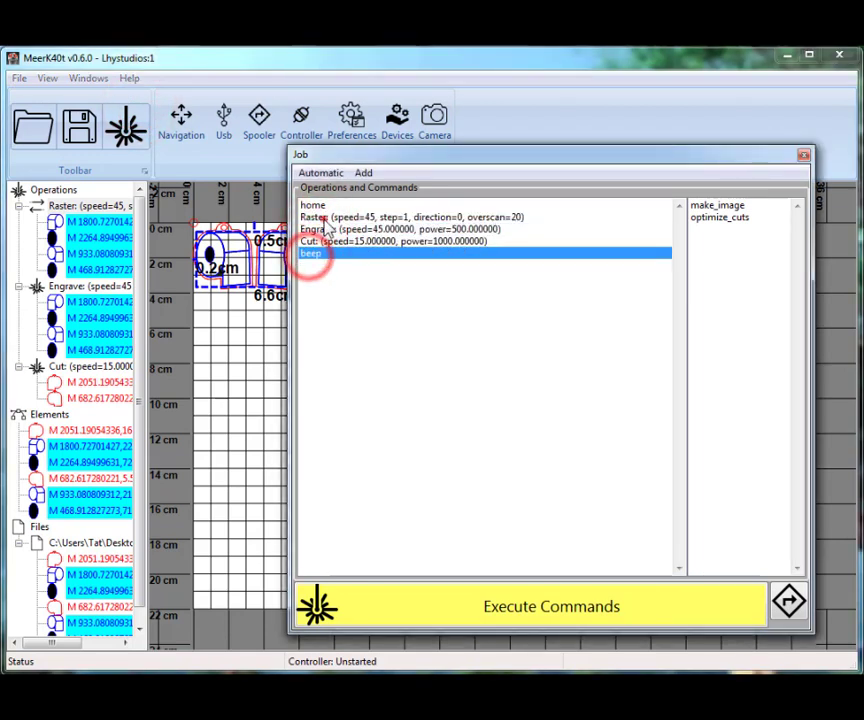
left_click(318, 217)
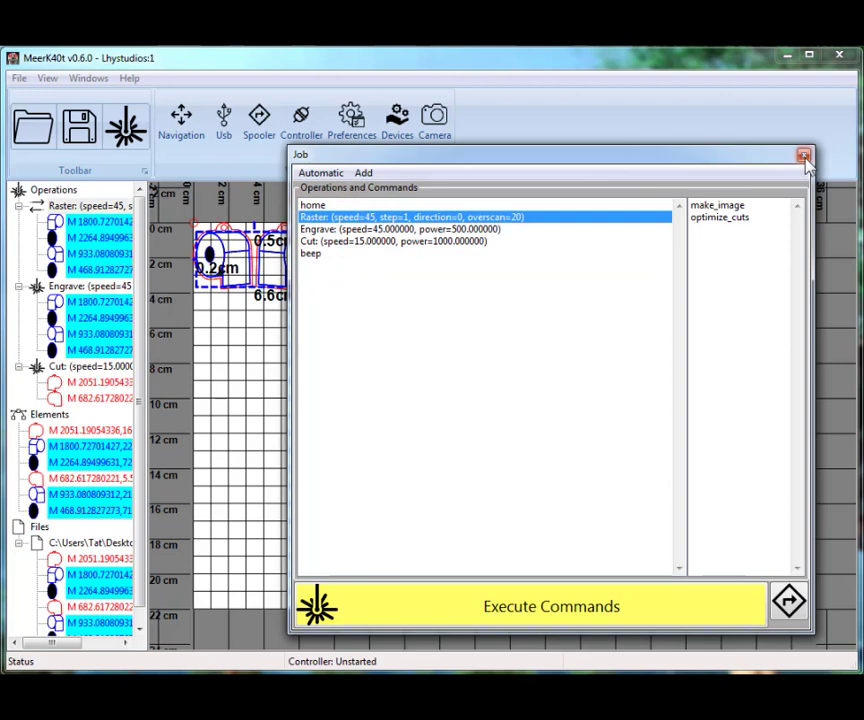
left_click(380, 230)
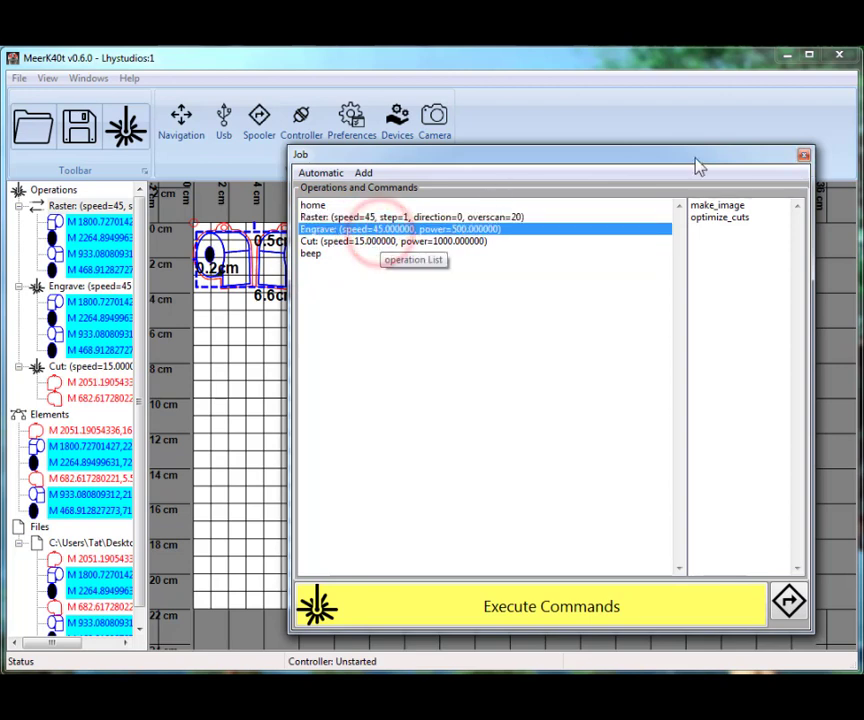
left_click(803, 157)
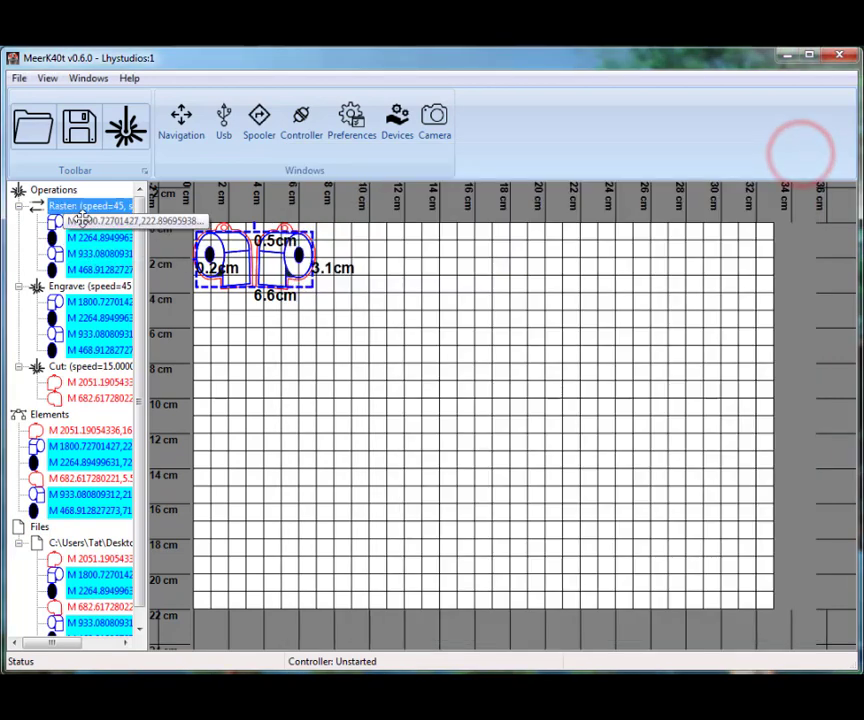
Open a job for the Engrave operation only, toggle its automatic Home Before command, and close the job
right_click(40, 286)
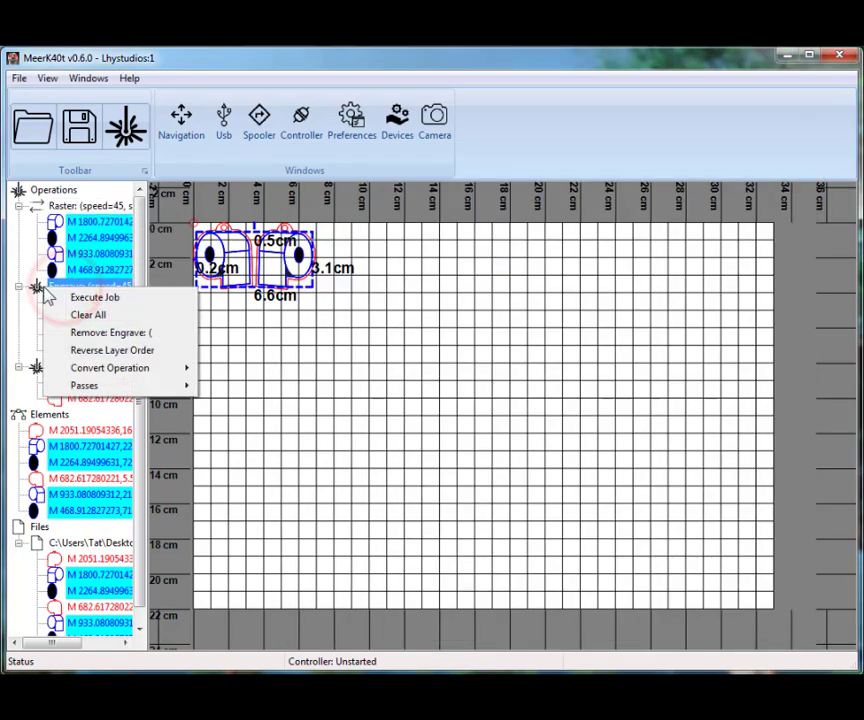
left_click(95, 298)
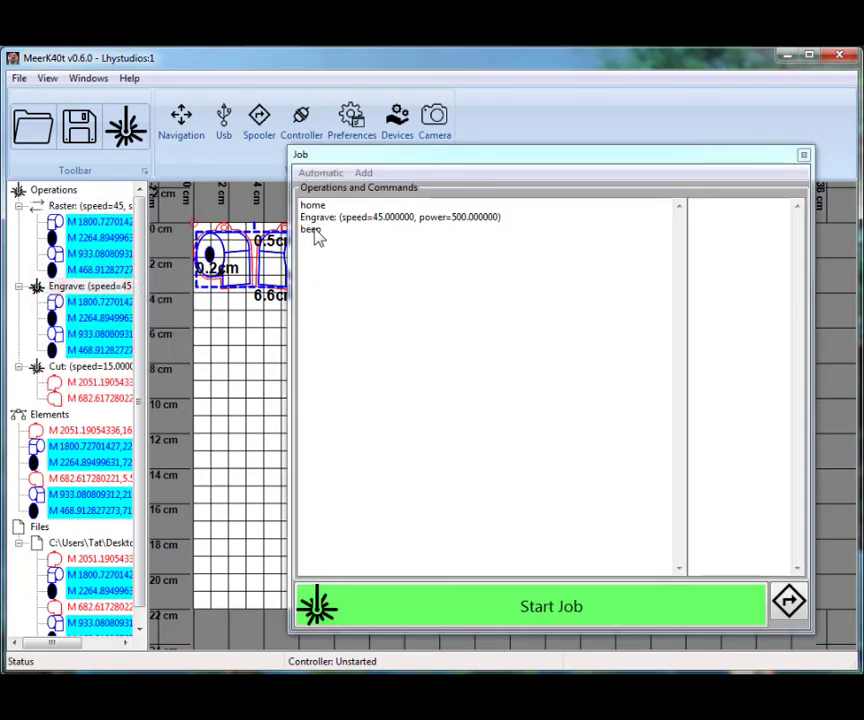
left_click(322, 218)
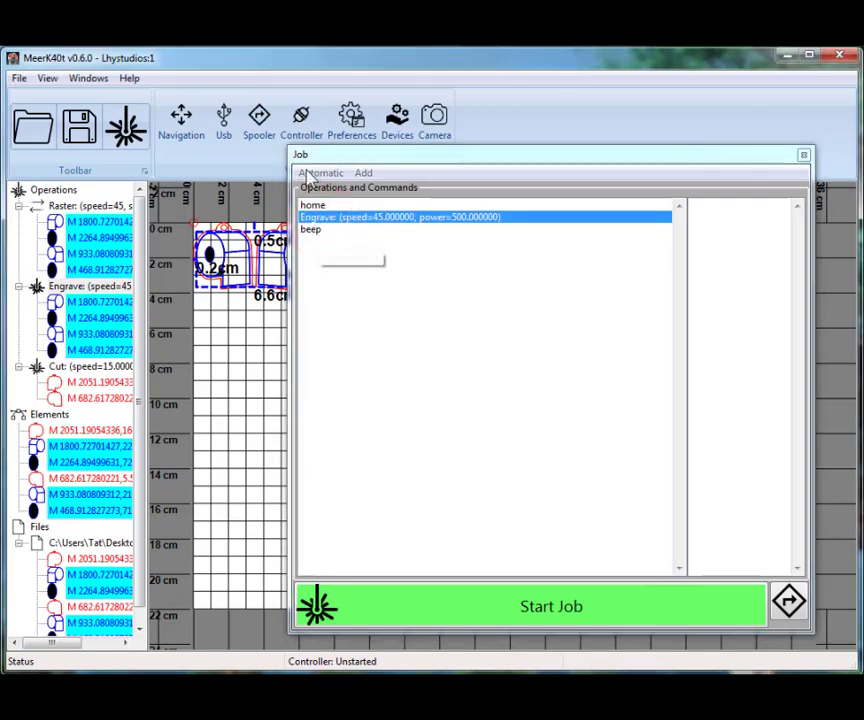
left_click(312, 173)
left_click(340, 208)
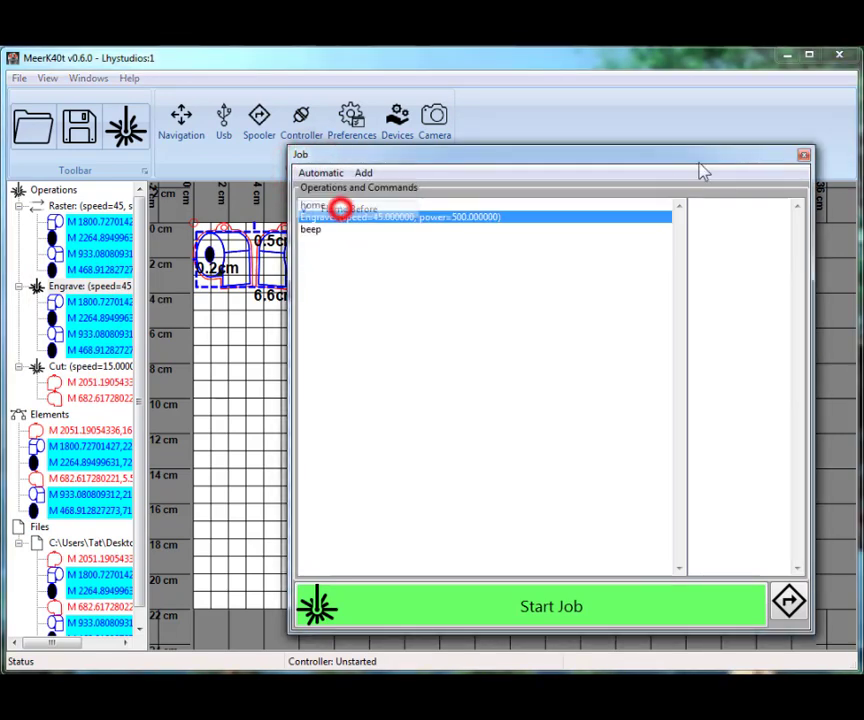
left_click(804, 155)
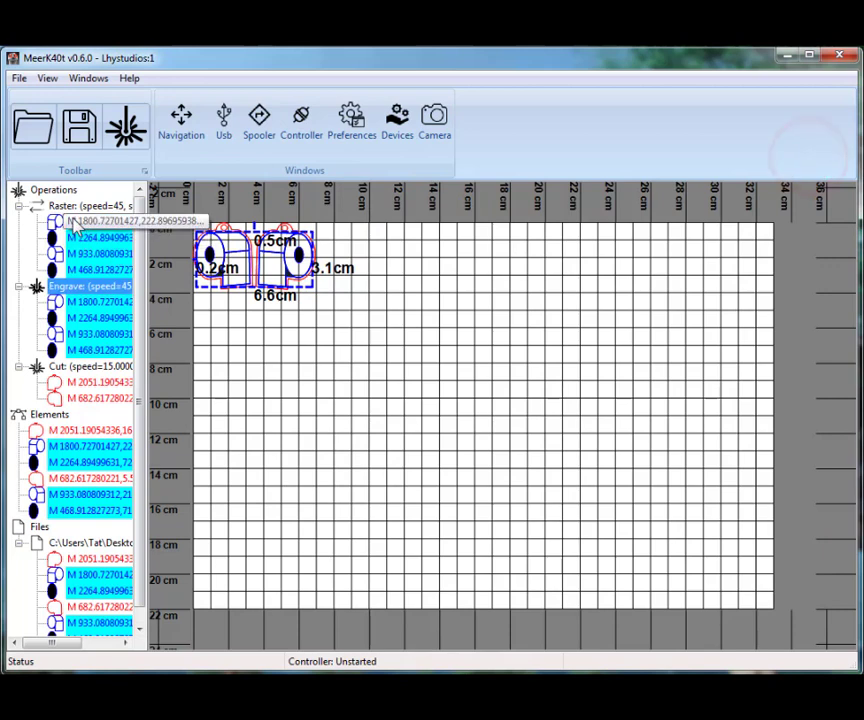
Open a job for the Cut operation only to examine its command list, and close it
left_click(68, 203)
left_click(66, 287)
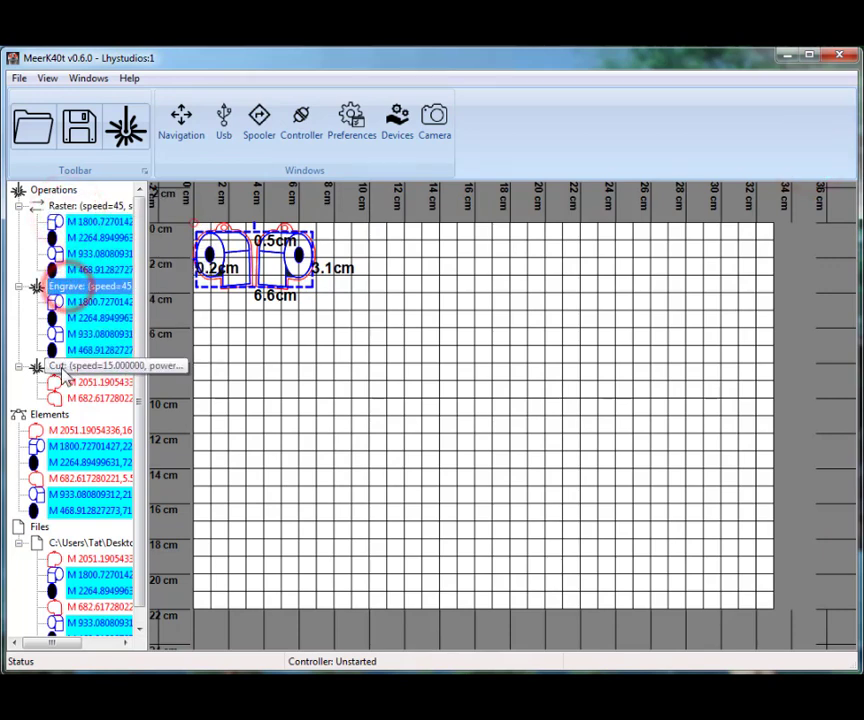
left_click(62, 367)
right_click(83, 368)
left_click(116, 378)
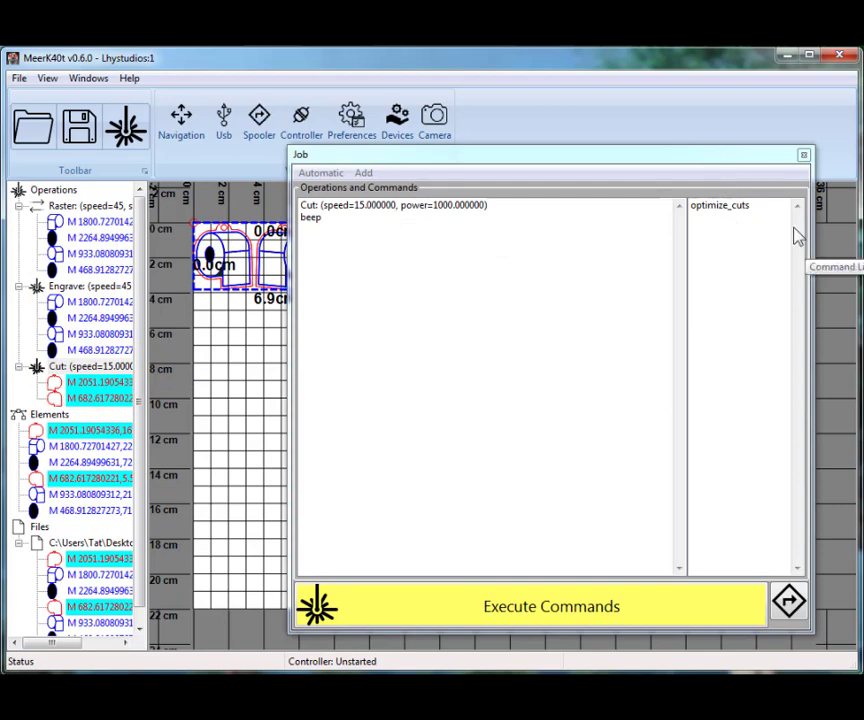
left_click(804, 156)
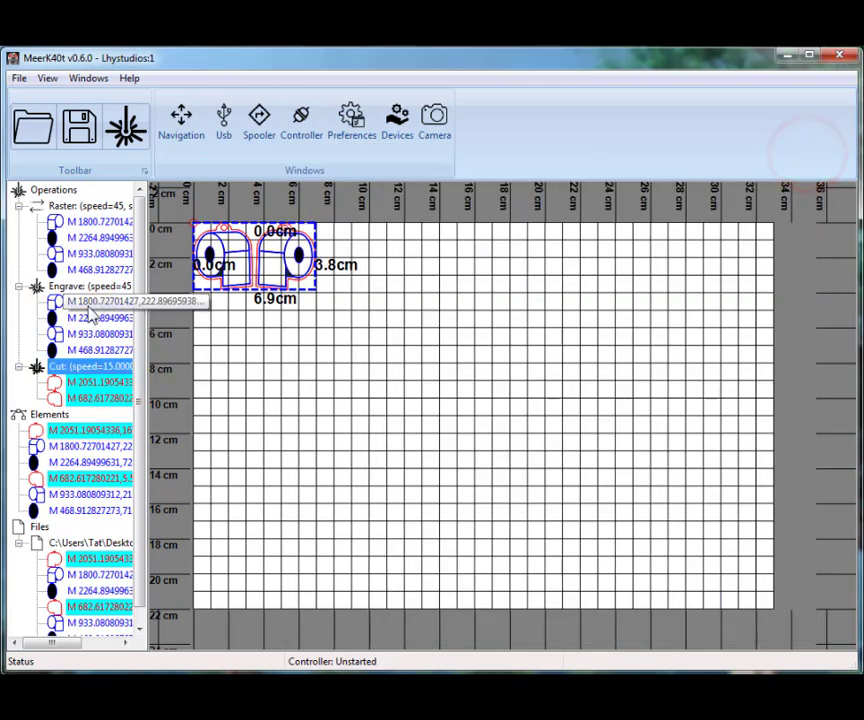
Move the Engrave operation above the Raster operation in the execution order
left_click(73, 204)
left_click(62, 288)
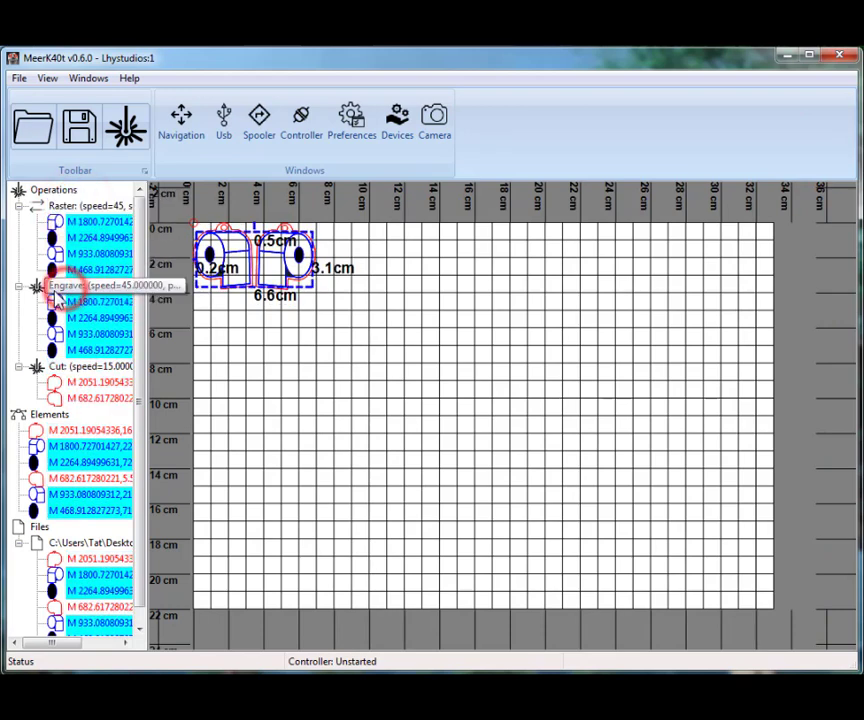
left_click_drag(84, 289, 78, 214)
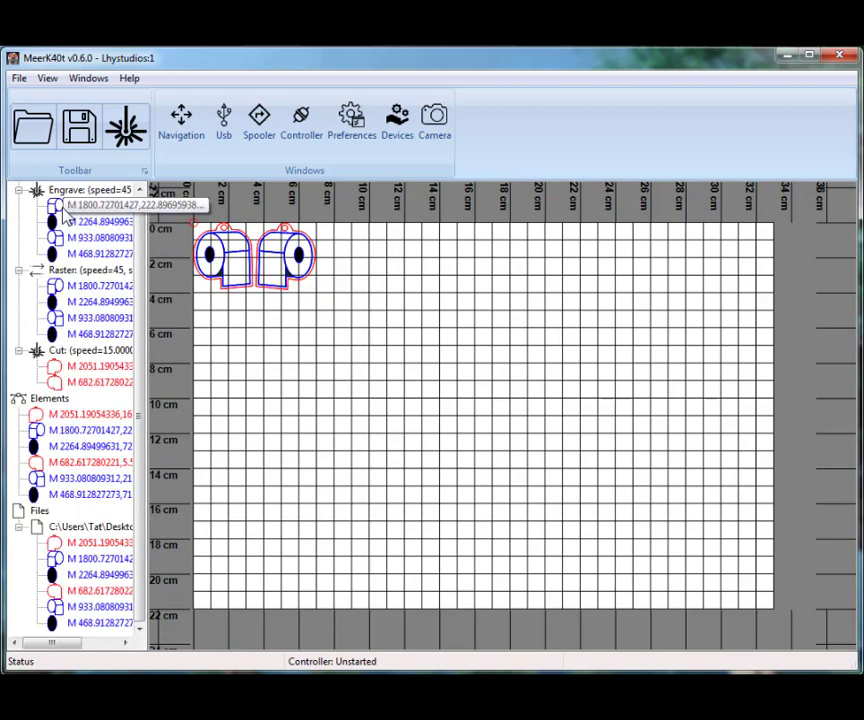
left_click(140, 189)
left_click(87, 205)
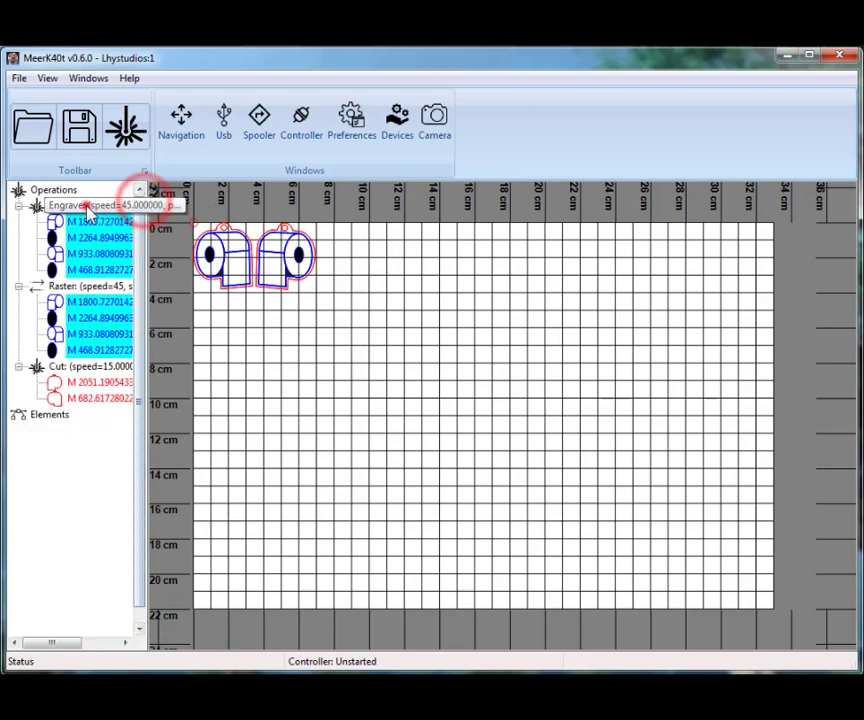
Remove the Engrave operation from the operations tree
left_click(60, 285)
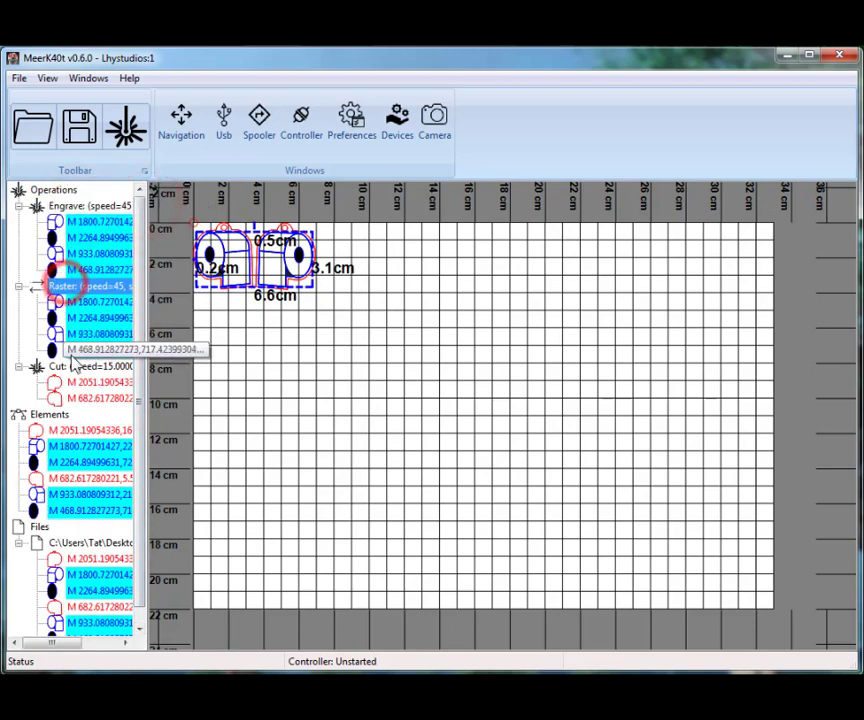
left_click(64, 366)
left_click(58, 205)
right_click(76, 207)
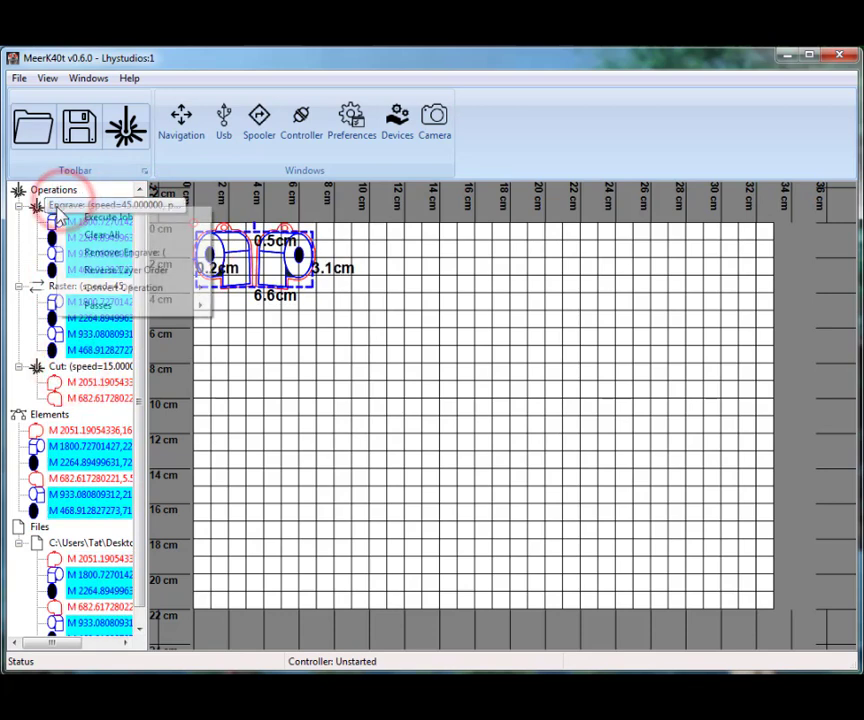
left_click(118, 252)
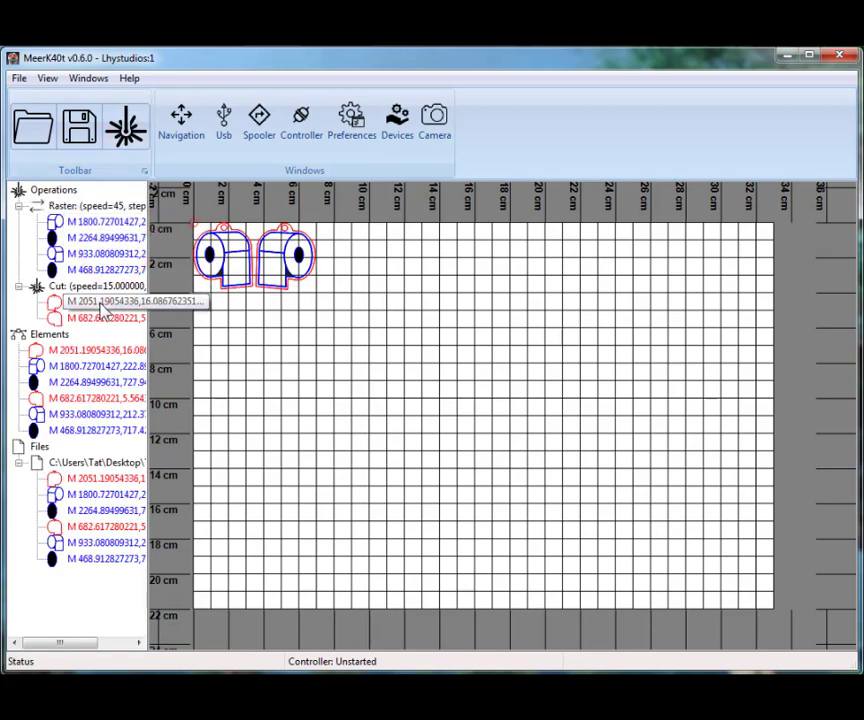
Open the job for the remaining operations, examine its Raster and Cut entries, and close it
left_click(125, 130)
left_click(349, 206)
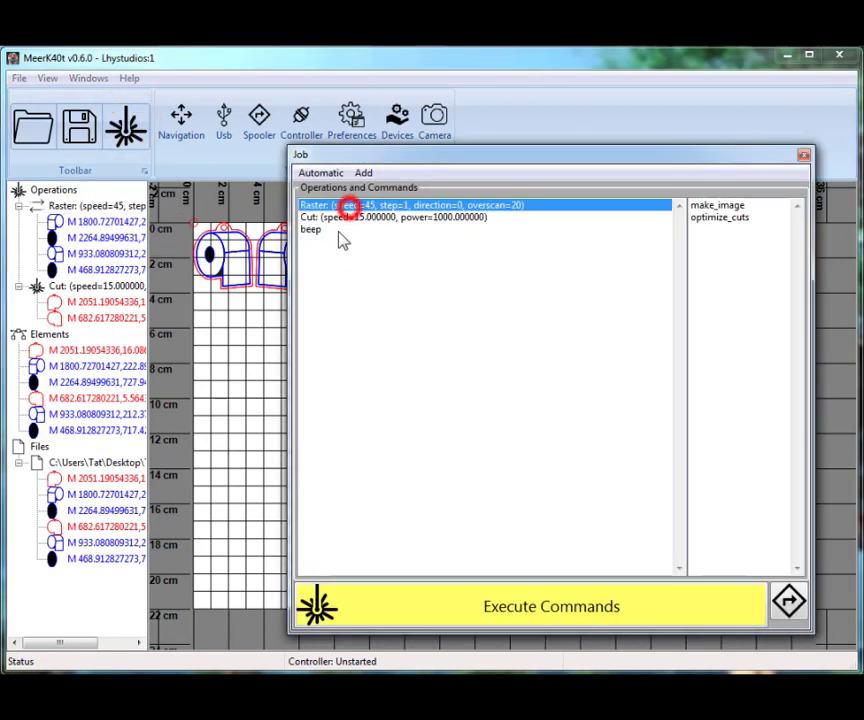
left_click(347, 217)
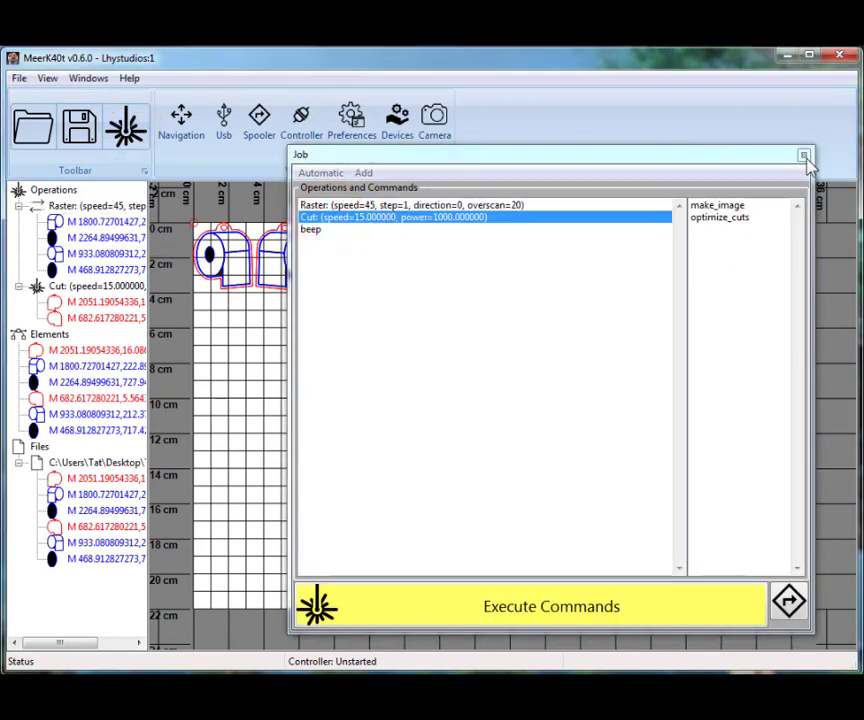
left_click(804, 156)
Clear all elements from the Raster operation and from the Cut operation, keeping both operations
right_click(74, 286)
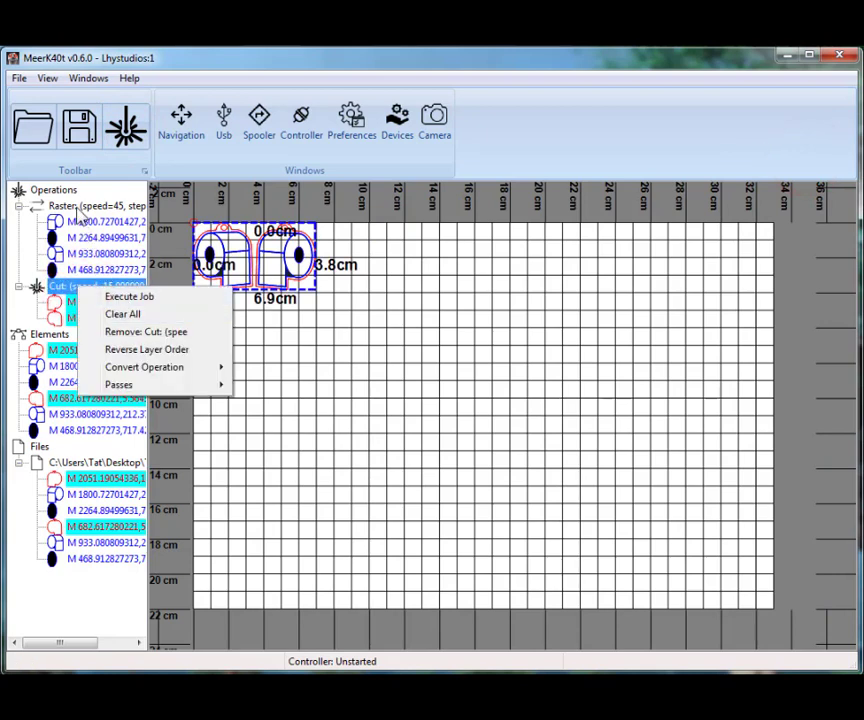
left_click(40, 204)
right_click(76, 205)
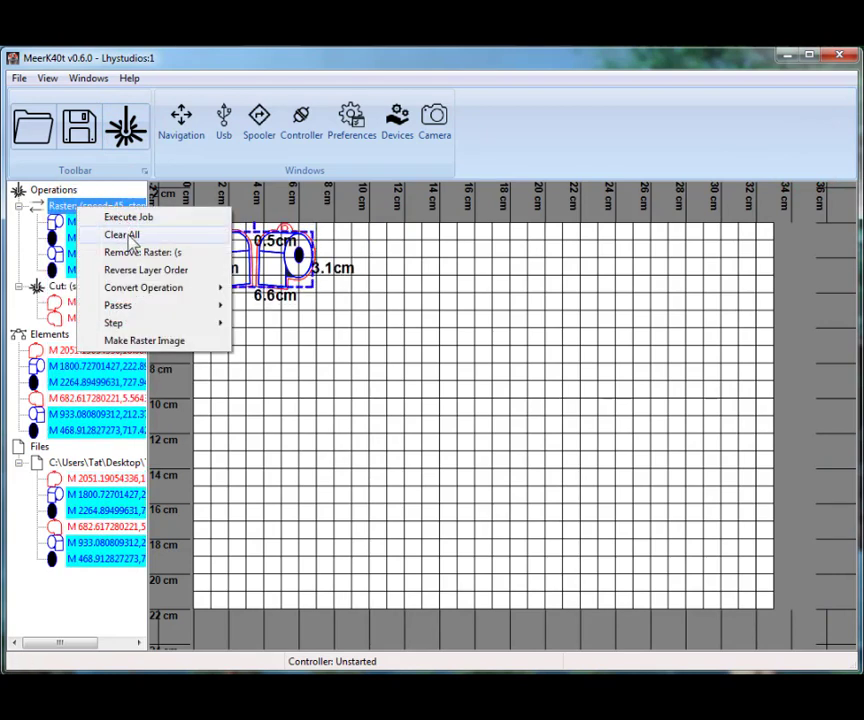
left_click(124, 235)
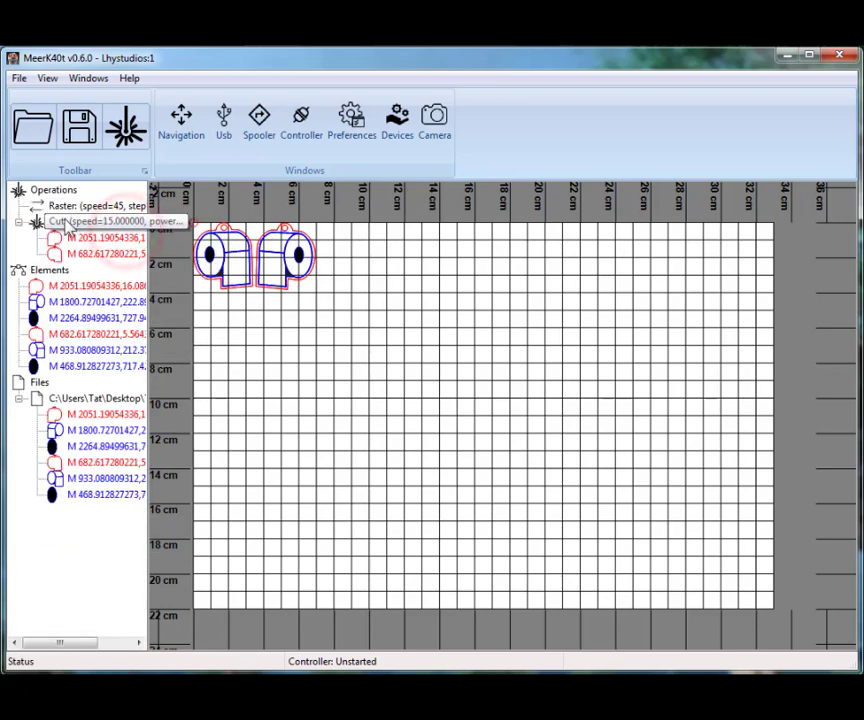
left_click(57, 222)
right_click(60, 222)
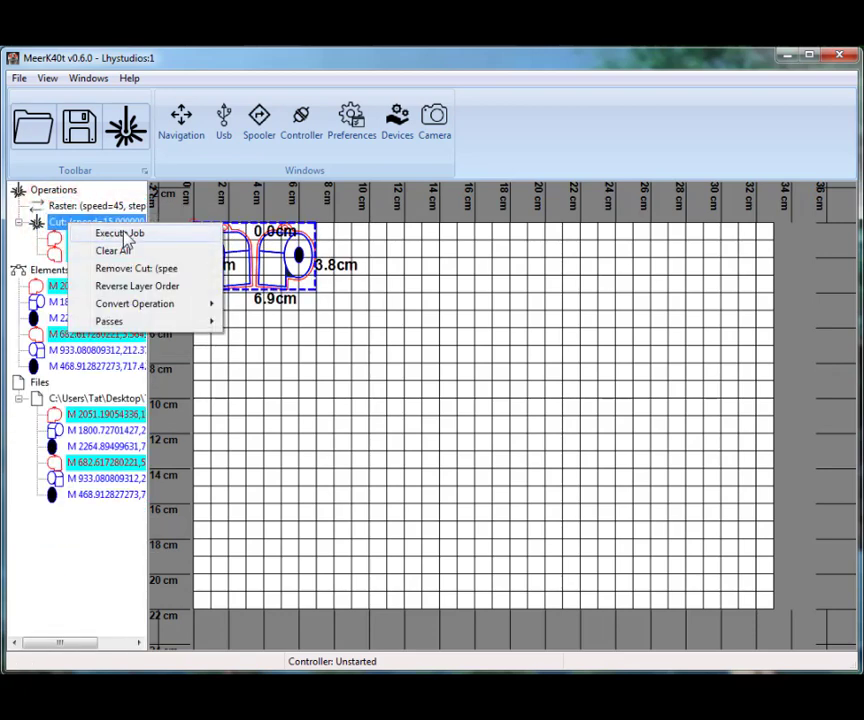
left_click(144, 252)
Open a job with the emptied Raster and Cut operations, execute its preparation commands and start it
left_click(58, 204)
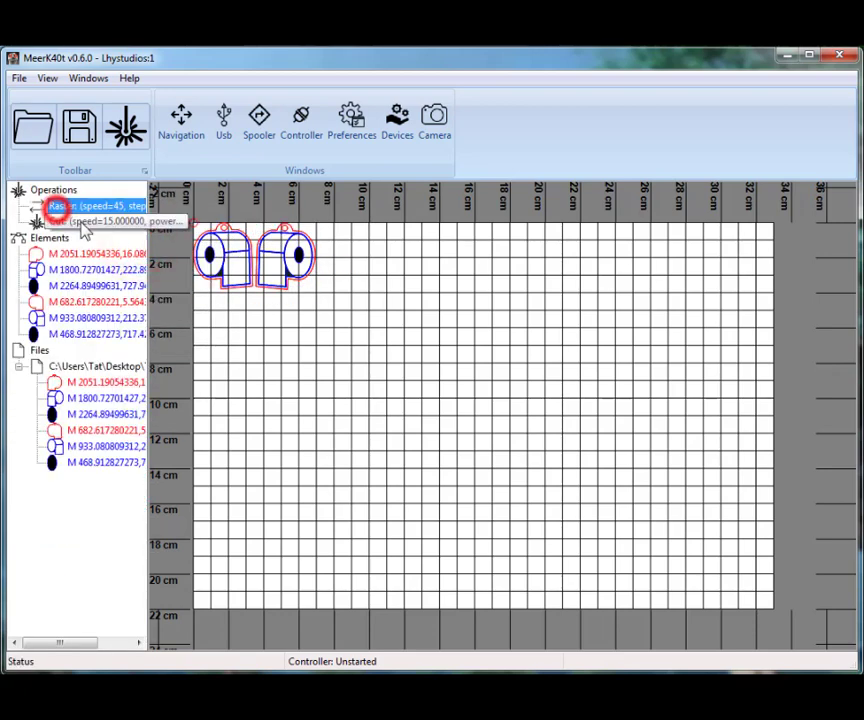
left_click(78, 221)
left_click(62, 205)
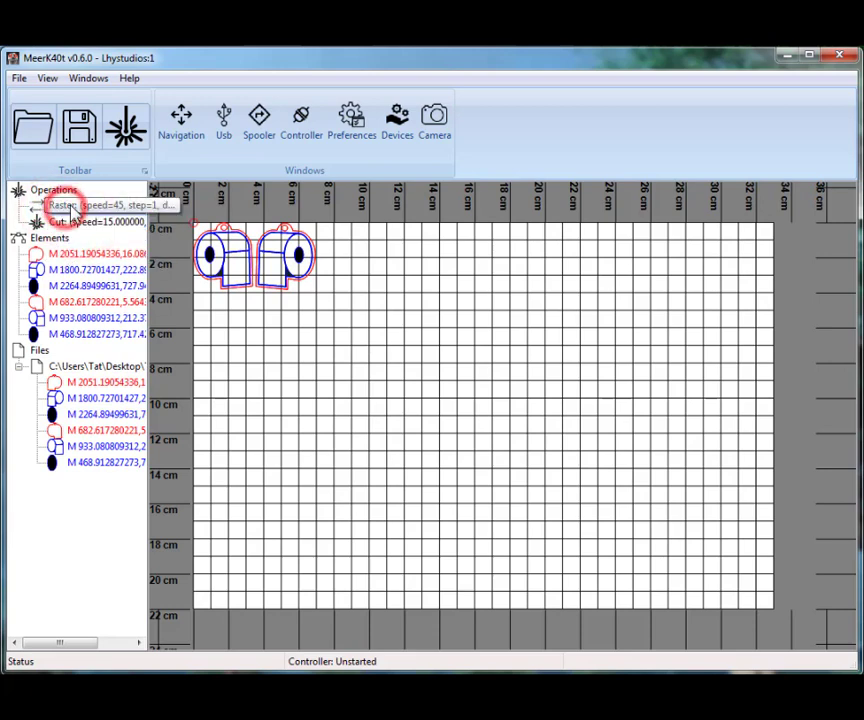
left_click(125, 127)
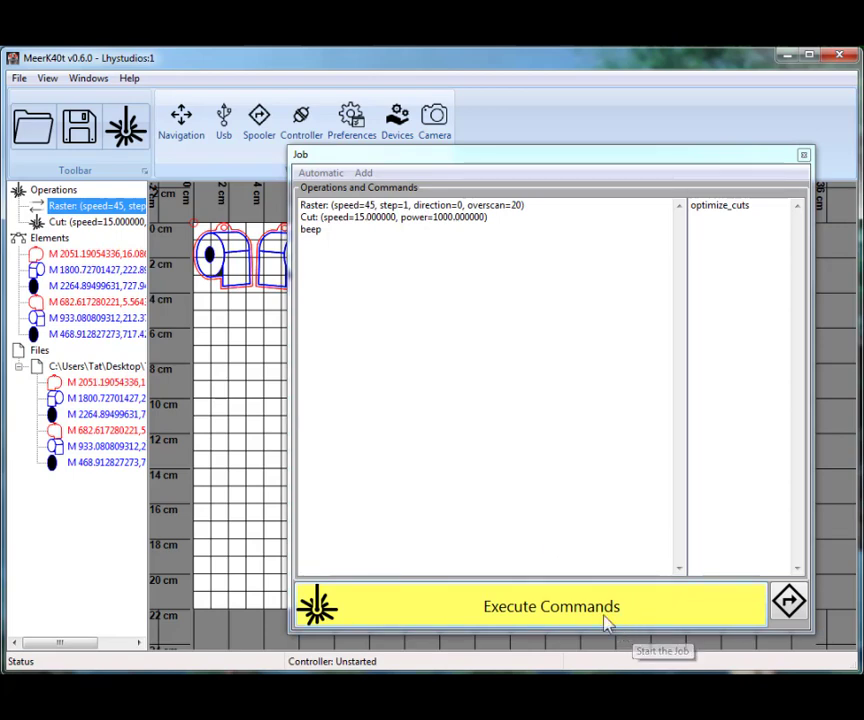
left_click(561, 606)
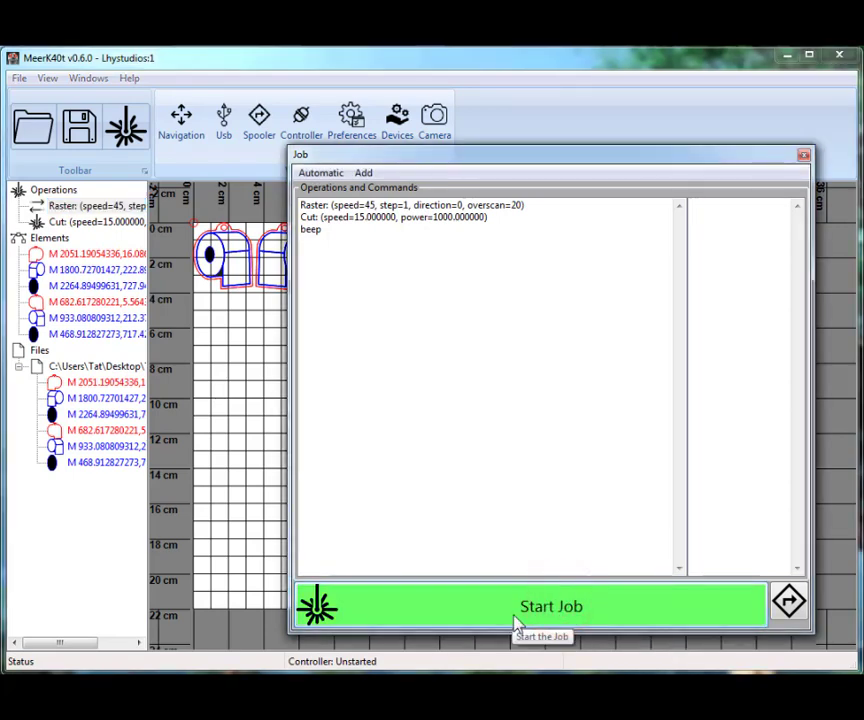
left_click(512, 615)
left_click(539, 411)
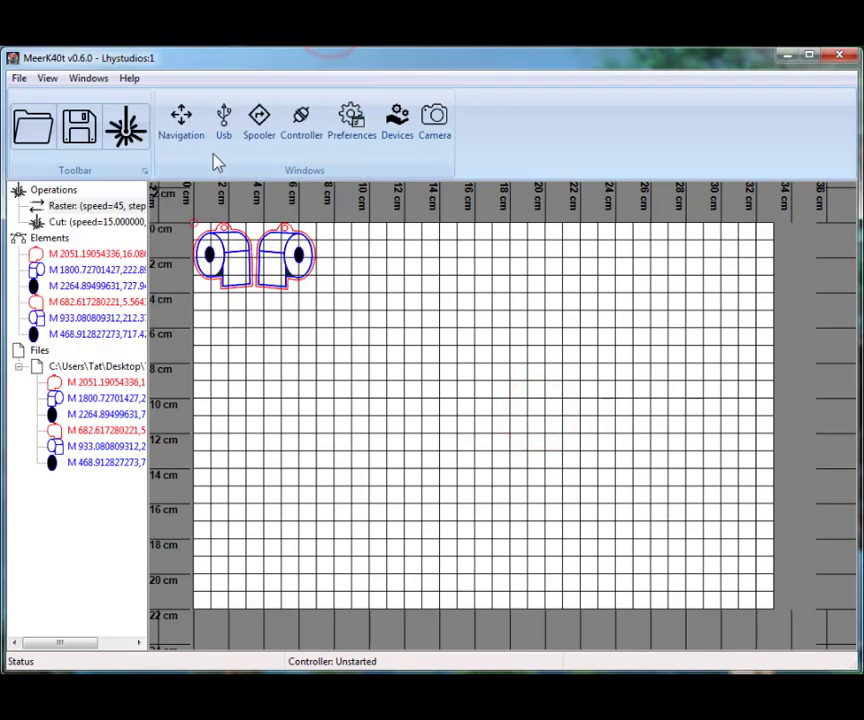
Assign the first red outline element, belonging to the right-hand shape, to the Cut operation
left_click(85, 207)
left_click(63, 254)
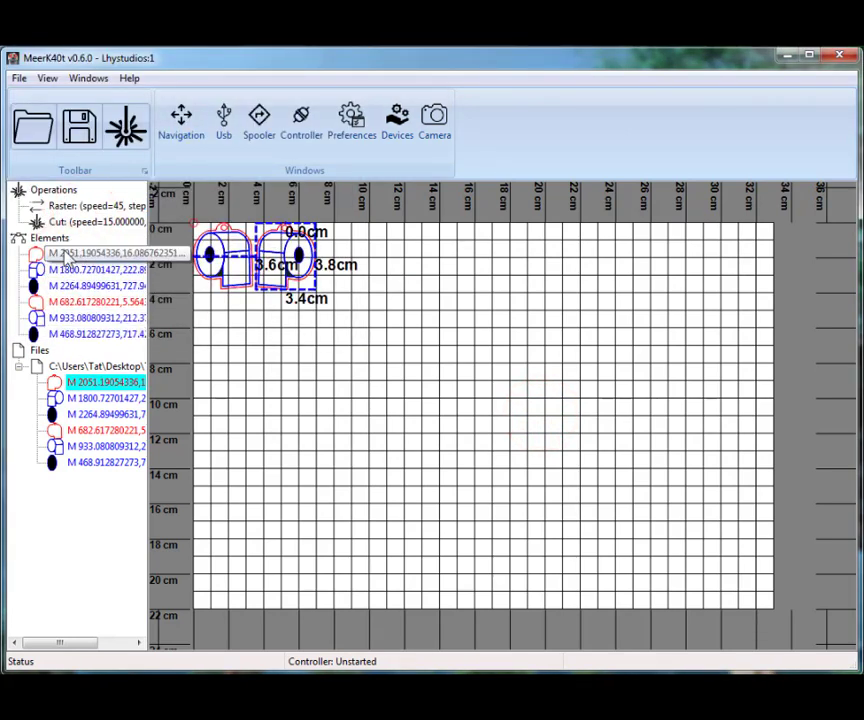
left_click(62, 254)
left_click_drag(85, 252, 60, 222)
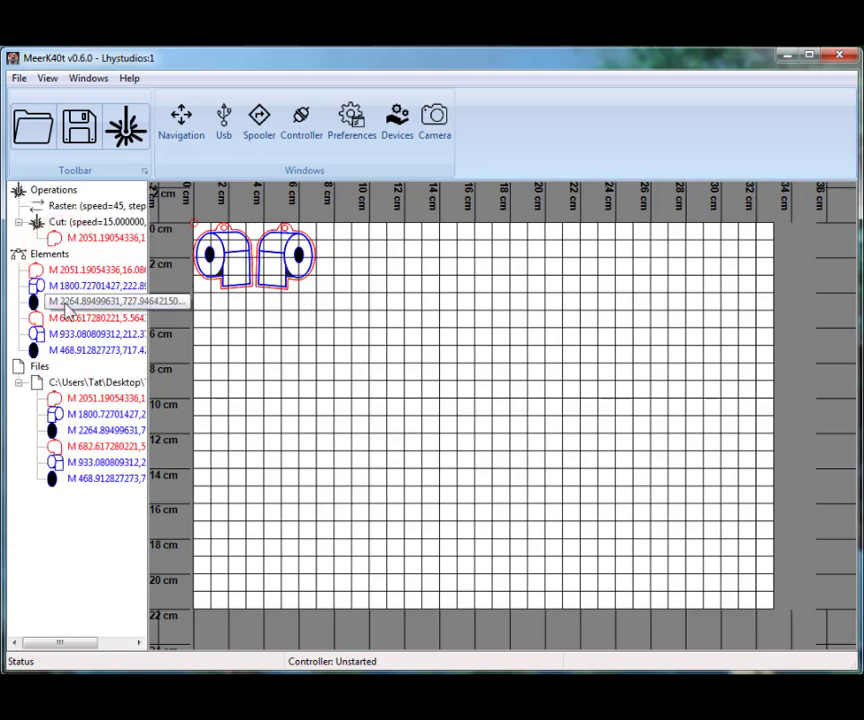
Assign the left-hand shape's red outline element to the Cut operation and check both outline entries in it
left_click_drag(62, 320, 91, 229)
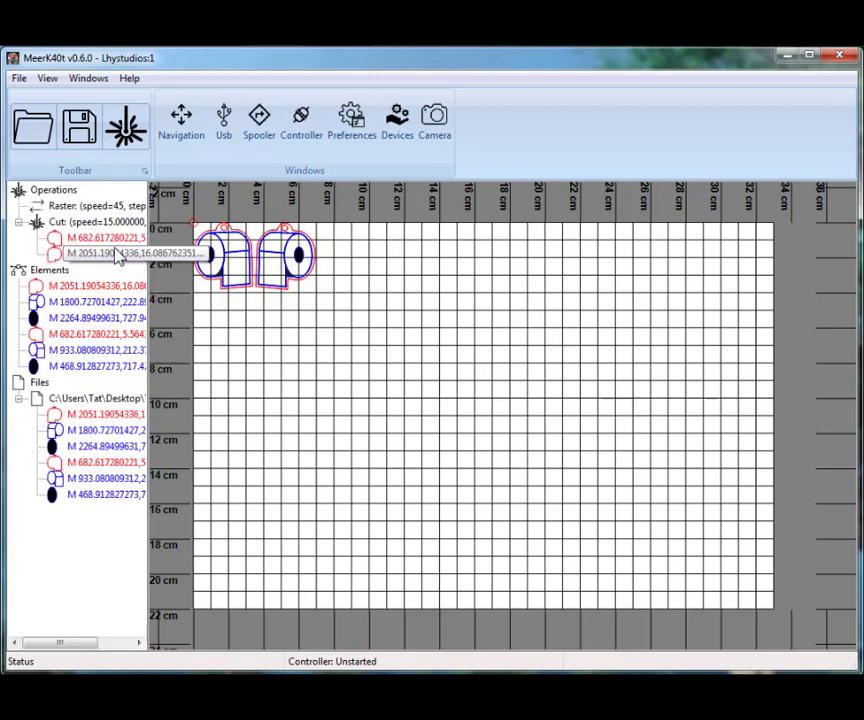
left_click(71, 239)
left_click(74, 254)
left_click(70, 236)
left_click(73, 252)
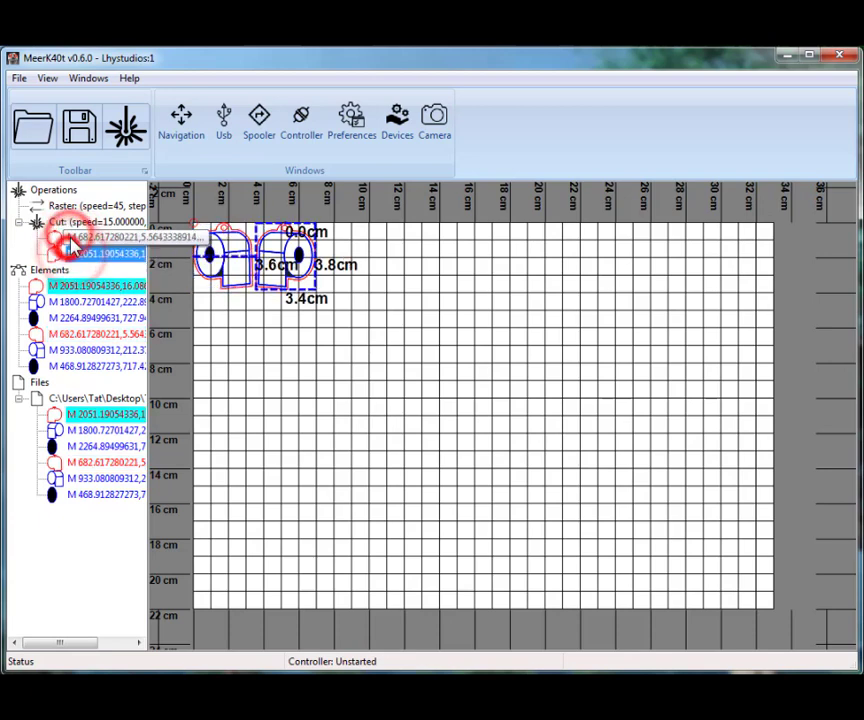
left_click(70, 239)
left_click(73, 253)
left_click(72, 238)
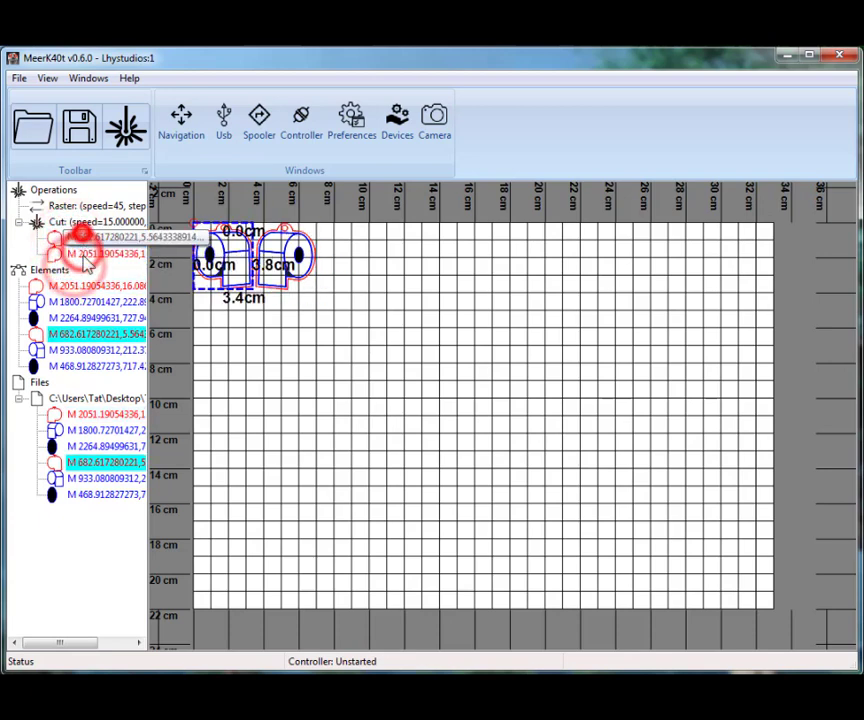
Assign the right-hand blue shape to the Raster operation and move the left-hand red outline from Cut to Raster
left_click_drag(60, 303, 72, 205)
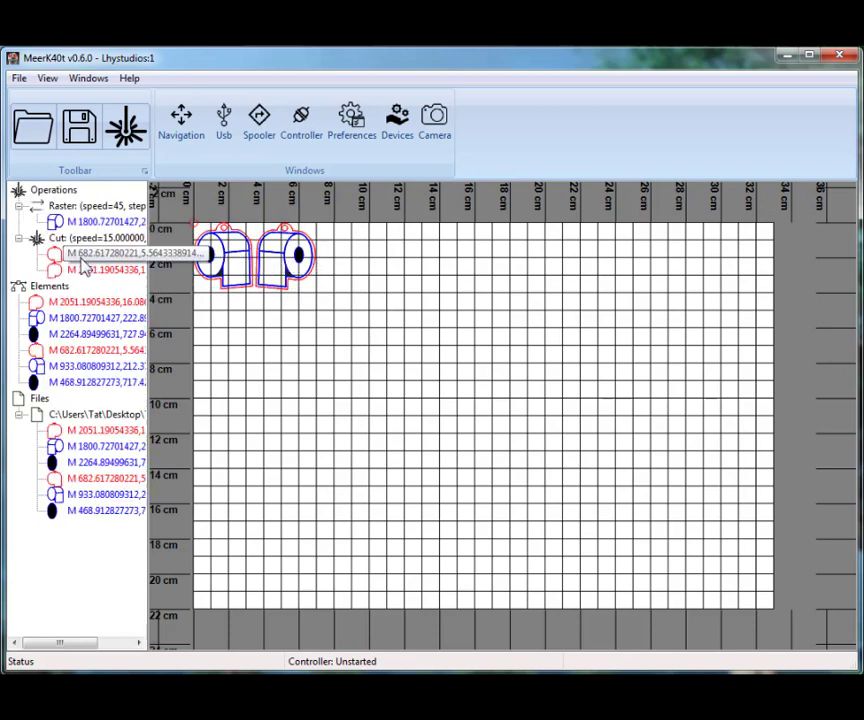
left_click_drag(66, 256, 72, 206)
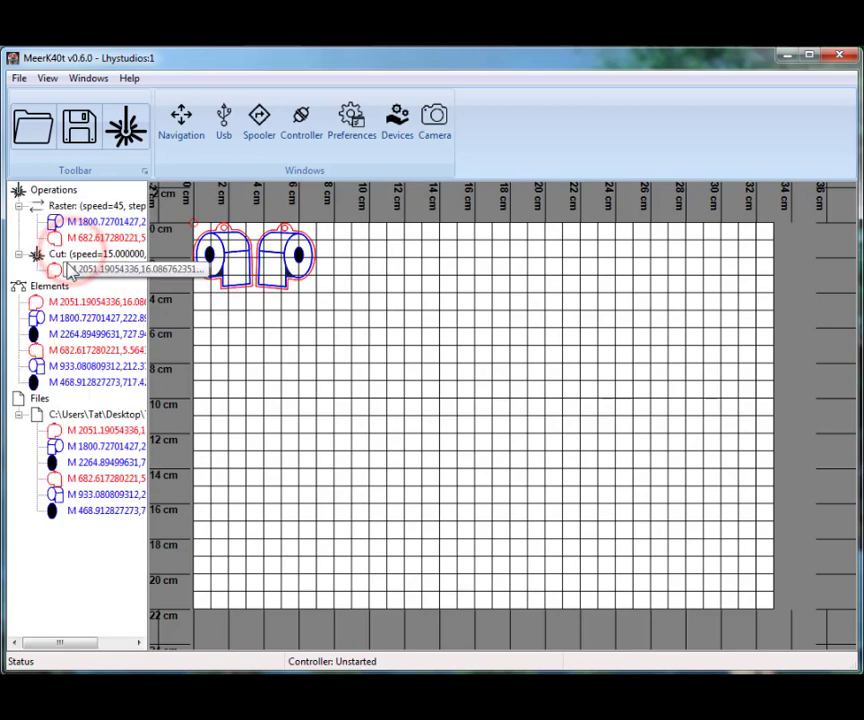
left_click(68, 206)
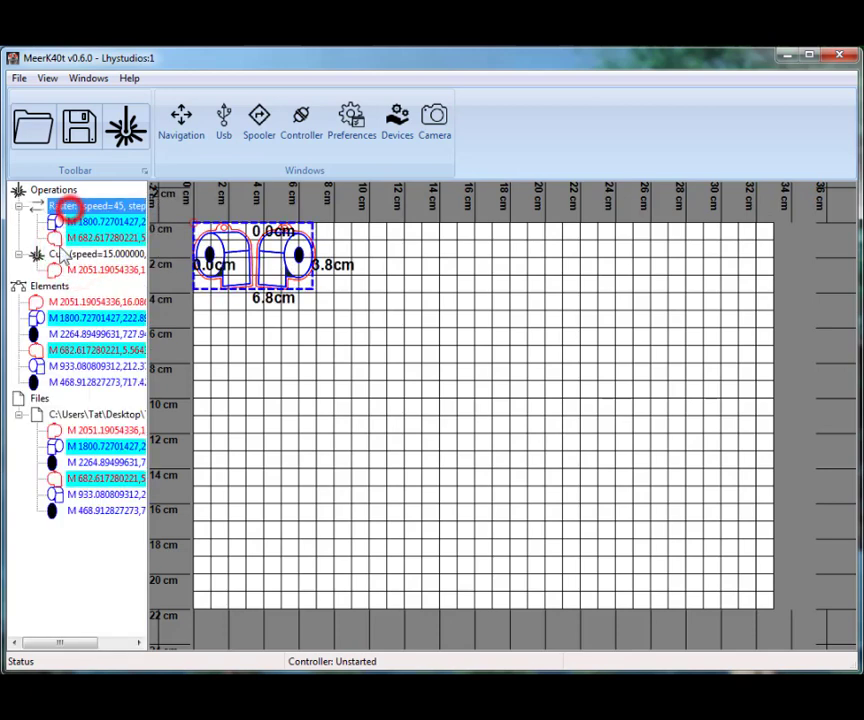
Open a job for the Raster operation alone, examine its entries, and close it
right_click(72, 208)
left_click(110, 224)
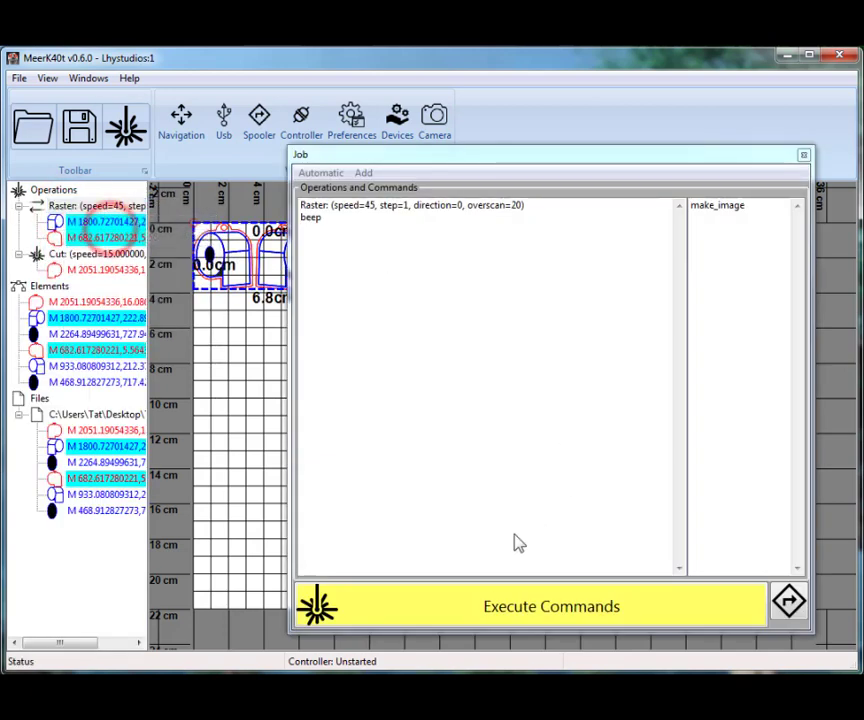
left_click(803, 155)
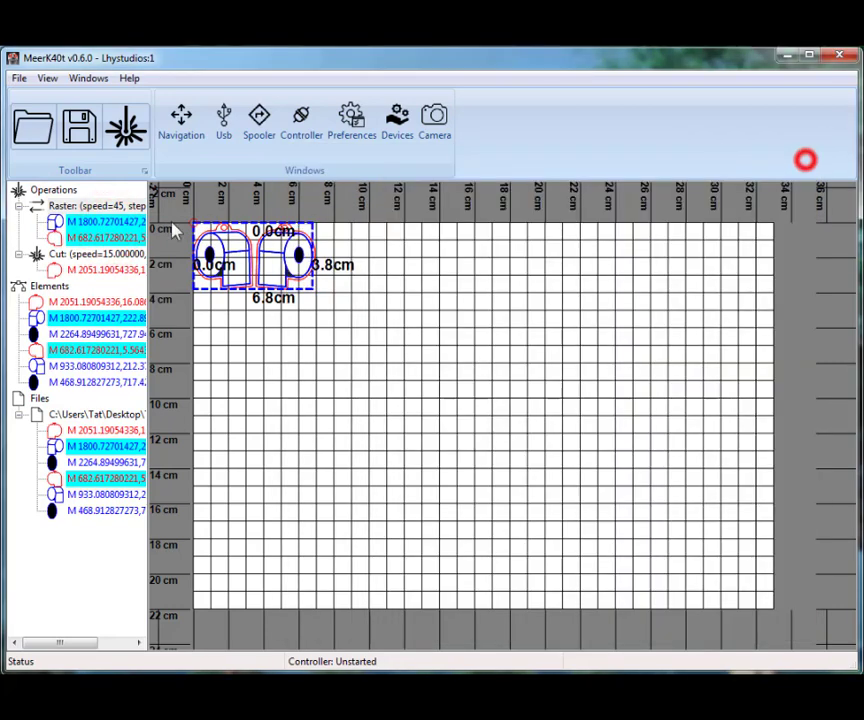
left_click(62, 256)
left_click(68, 207)
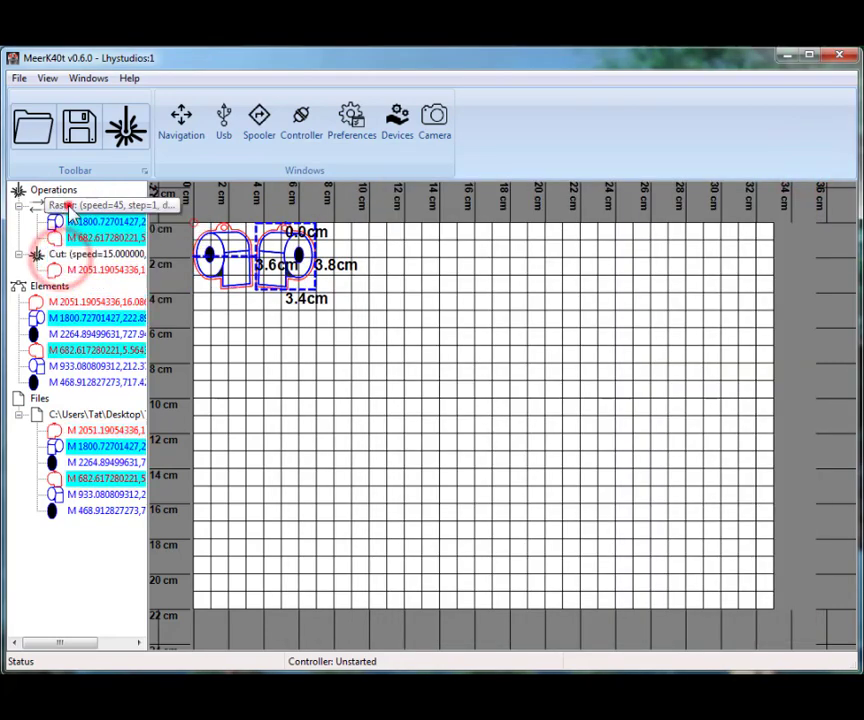
Select the right-hand blue shape on the canvas and examine the raster, engrave and cut hotkeys in Keymap Settings
left_click(355, 257)
left_click(285, 248)
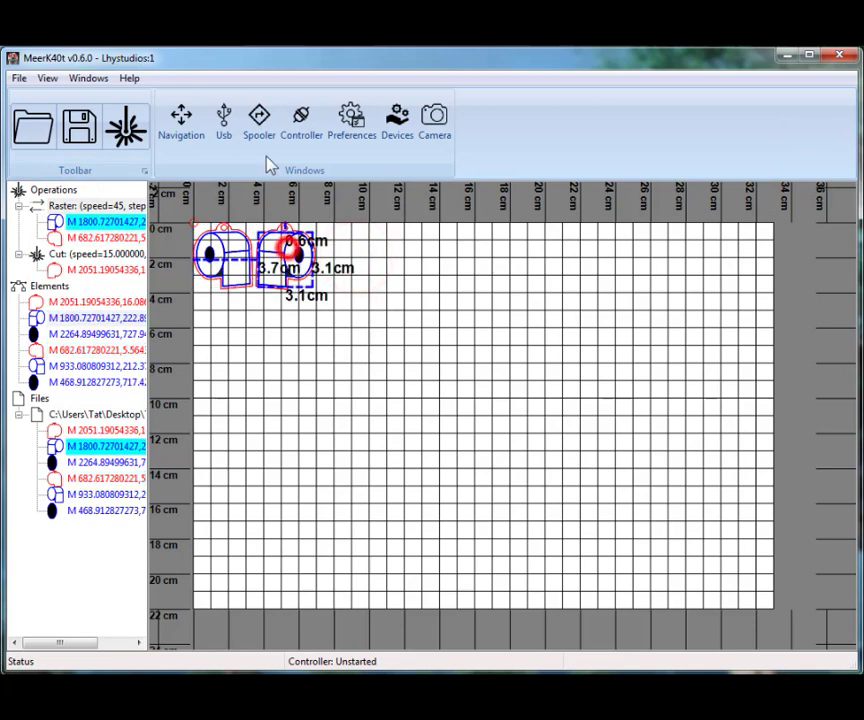
left_click(76, 77)
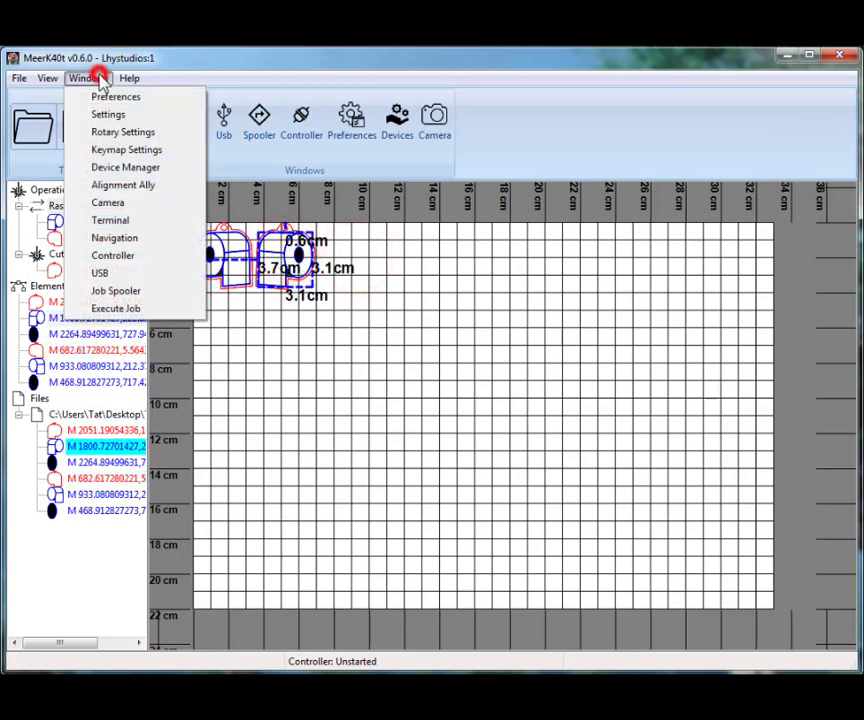
left_click(127, 150)
left_click_drag(163, 65, 716, 204)
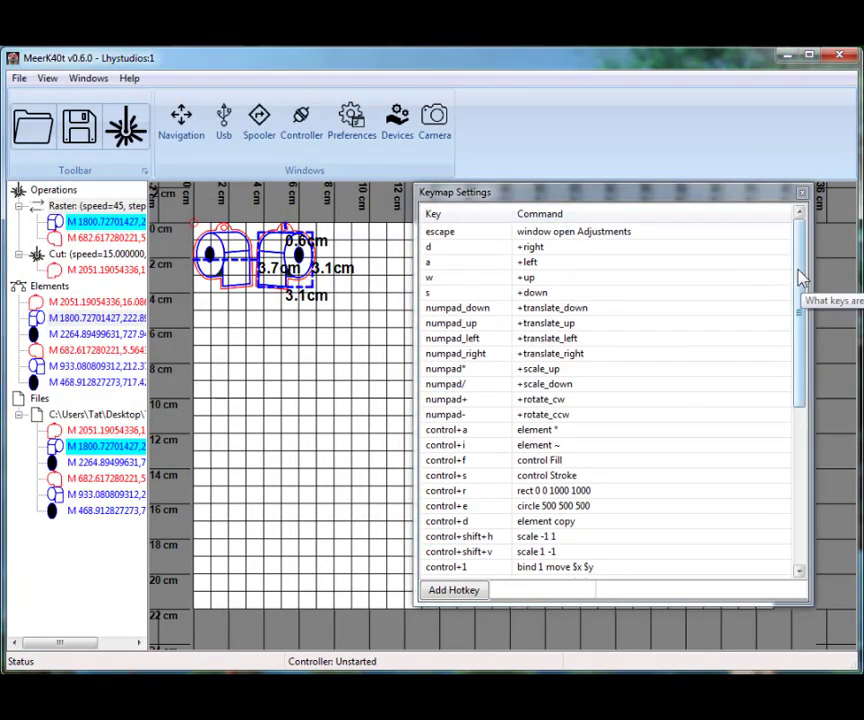
left_click_drag(795, 270, 768, 395)
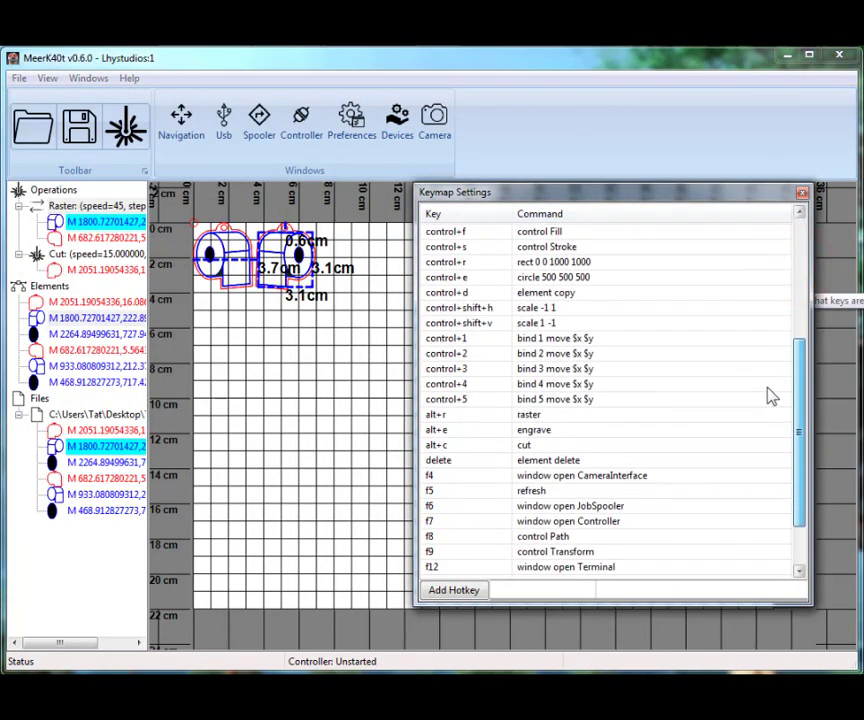
left_click(462, 416)
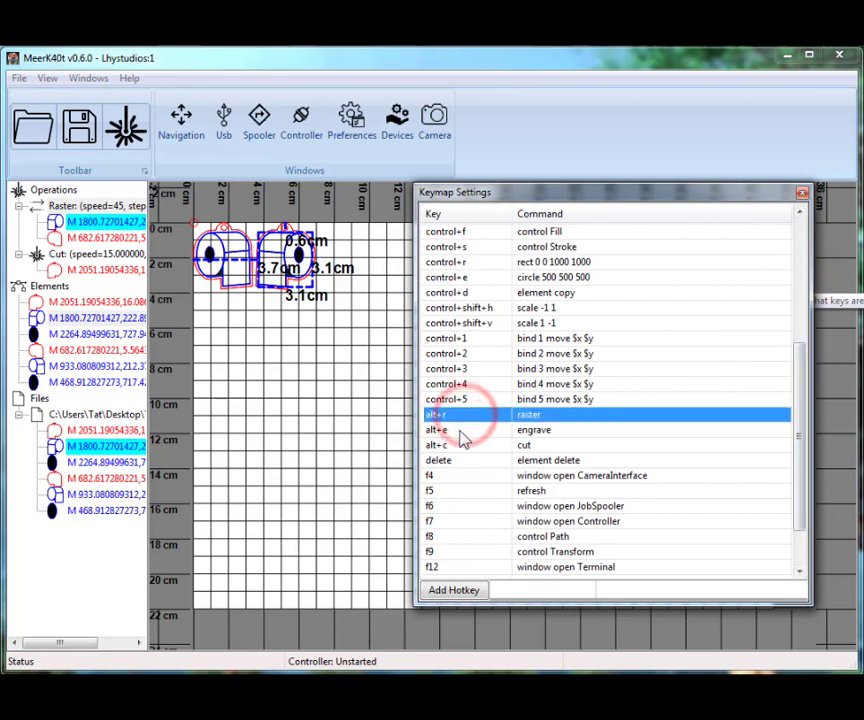
left_click(463, 430)
left_click(458, 445)
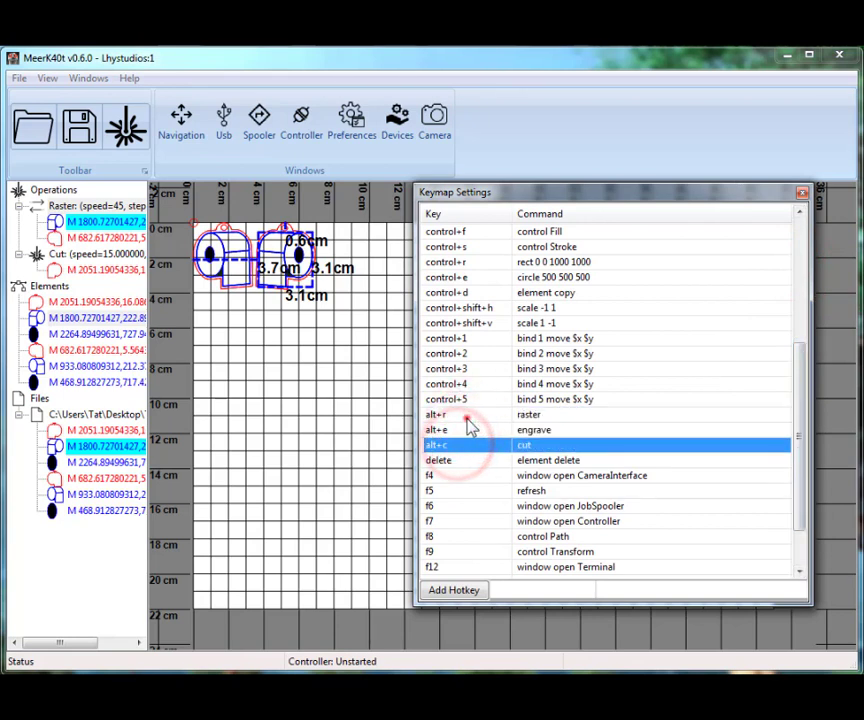
left_click(464, 414)
left_click(470, 430)
left_click(455, 444)
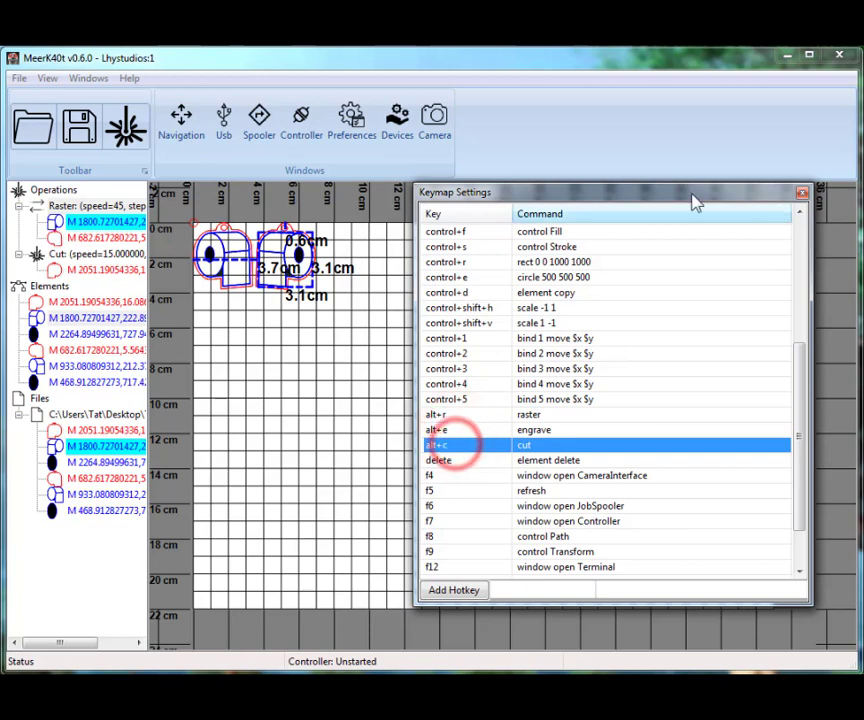
left_click(72, 207)
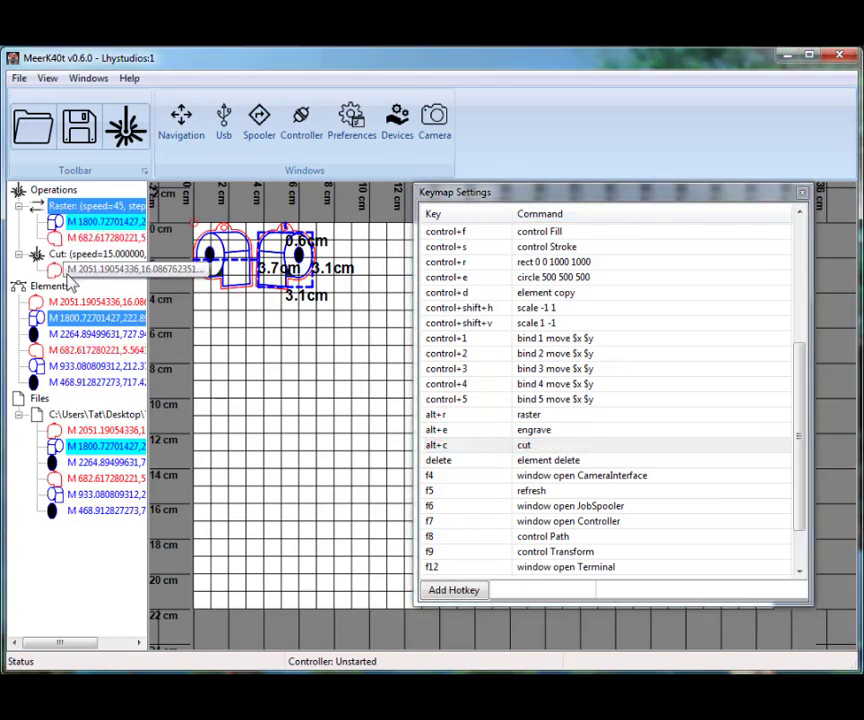
left_click(687, 186)
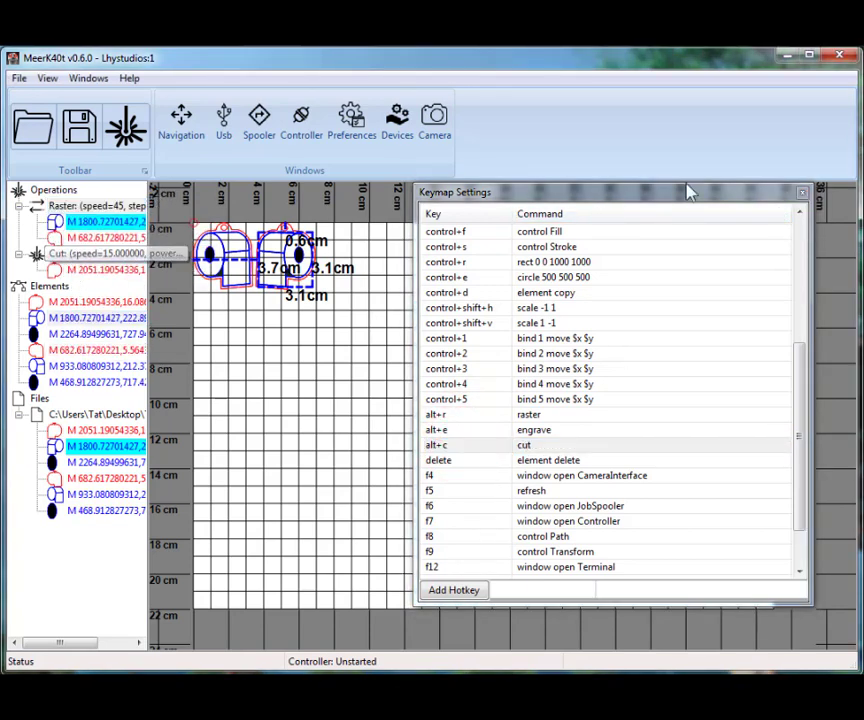
left_click(803, 194)
Create an Engrave operation from the two black ellipse elements and place it between Raster and Cut
left_click(72, 301)
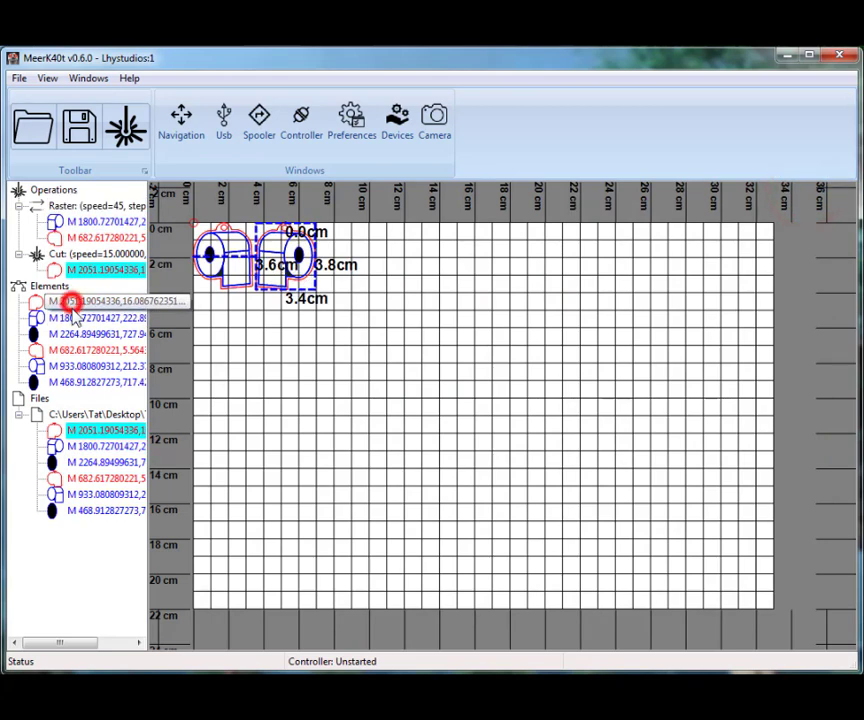
left_click(42, 338)
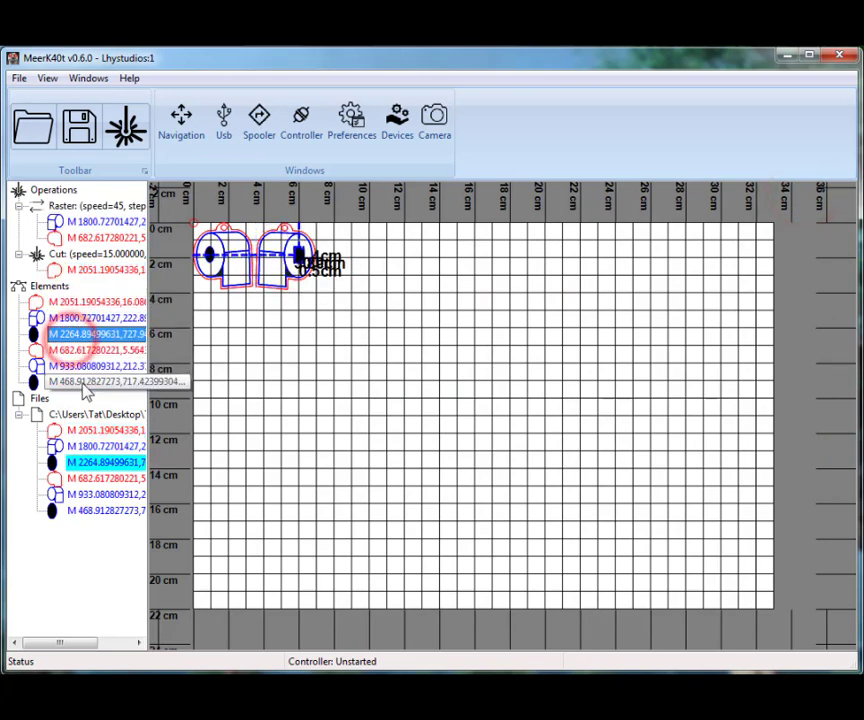
left_click(80, 382, "ctrl")
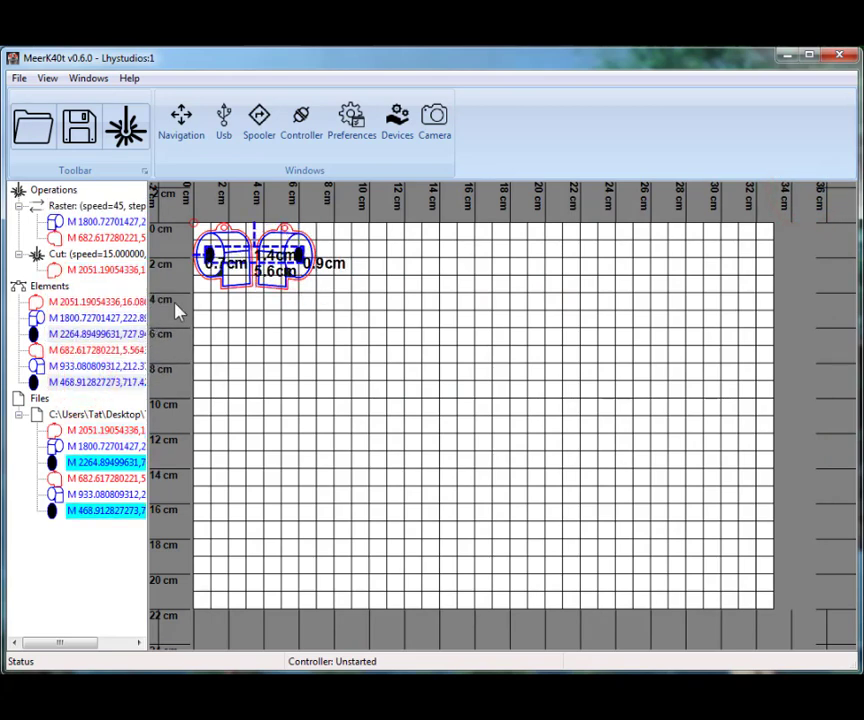
key("alt+e")
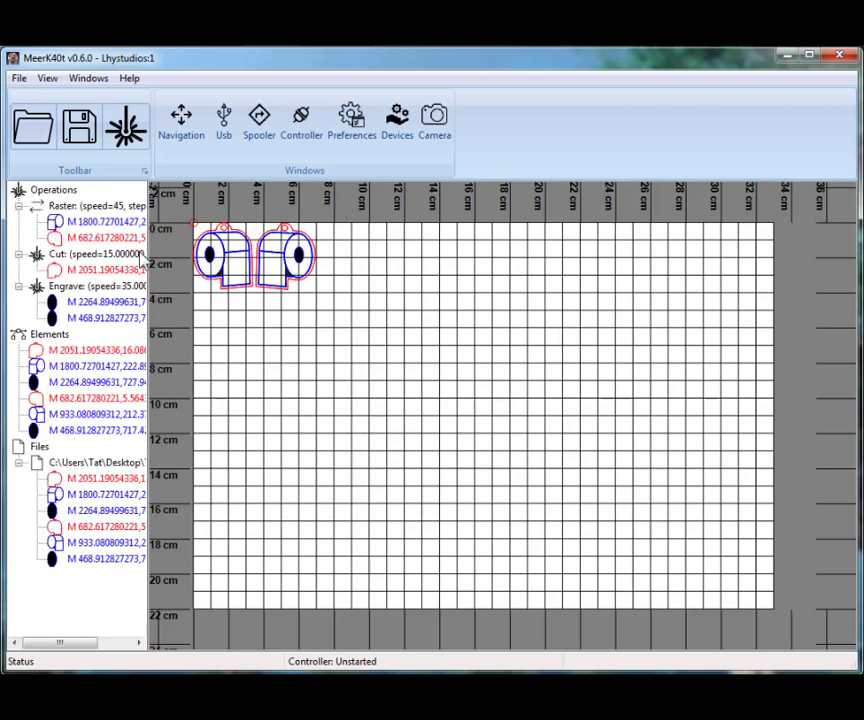
left_click(74, 286)
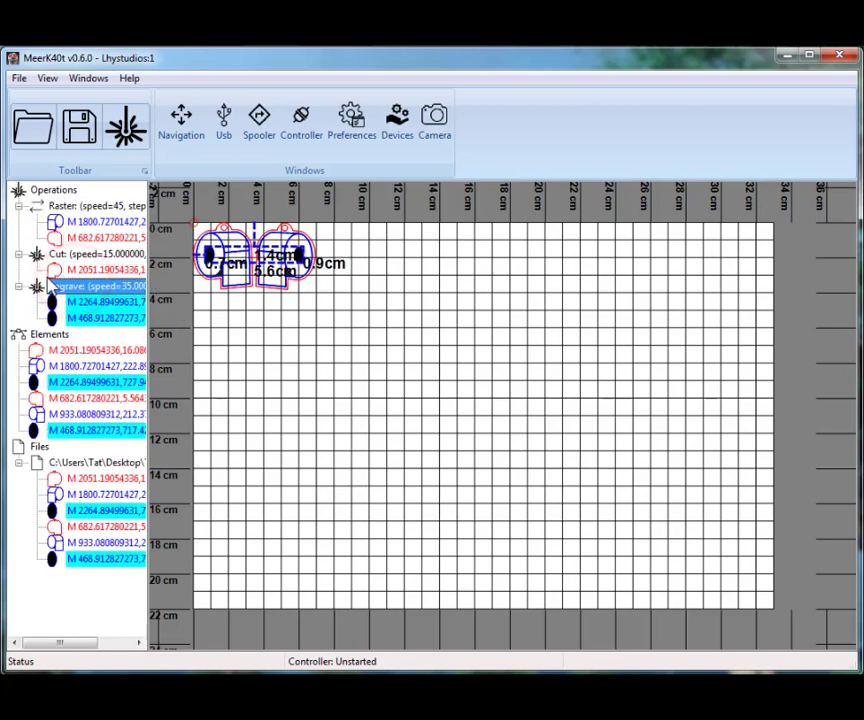
left_click_drag(52, 286, 42, 262)
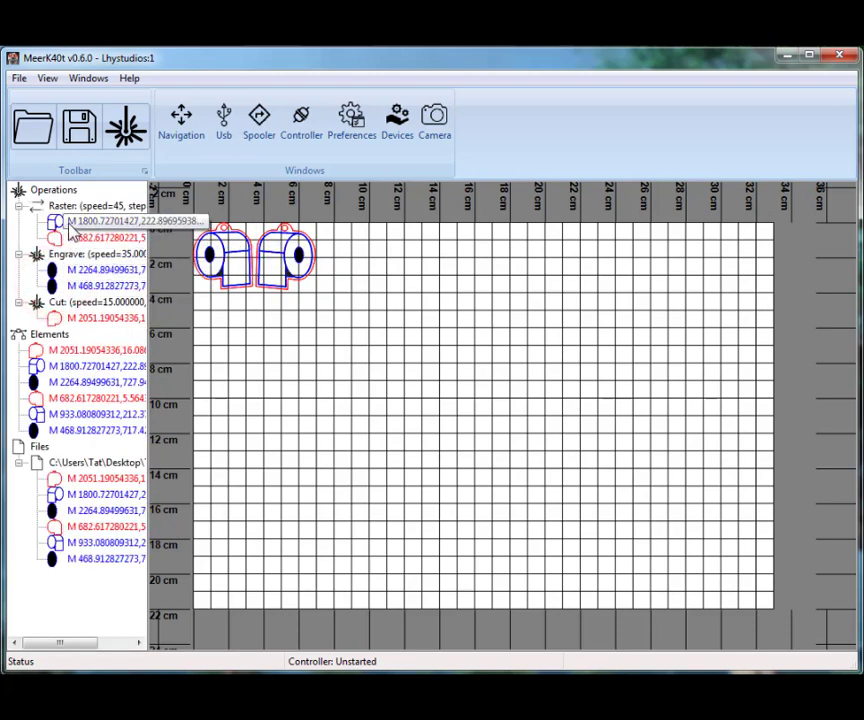
Check the elements of each operation and move the left-hand red outline from Raster to Cut
left_click(62, 206)
left_click(58, 254)
left_click(58, 301)
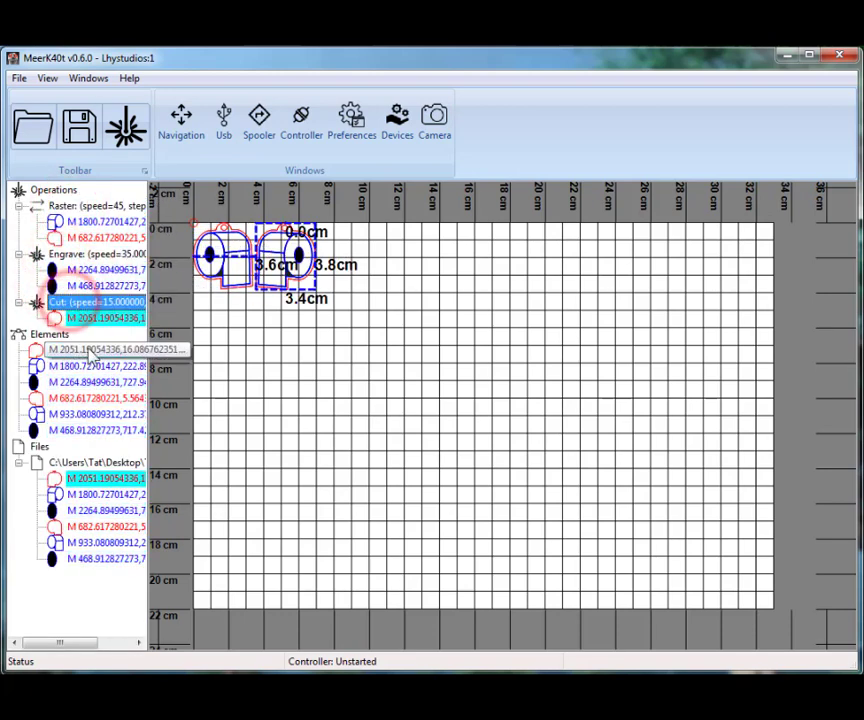
left_click(80, 238)
left_click_drag(87, 312, 70, 314)
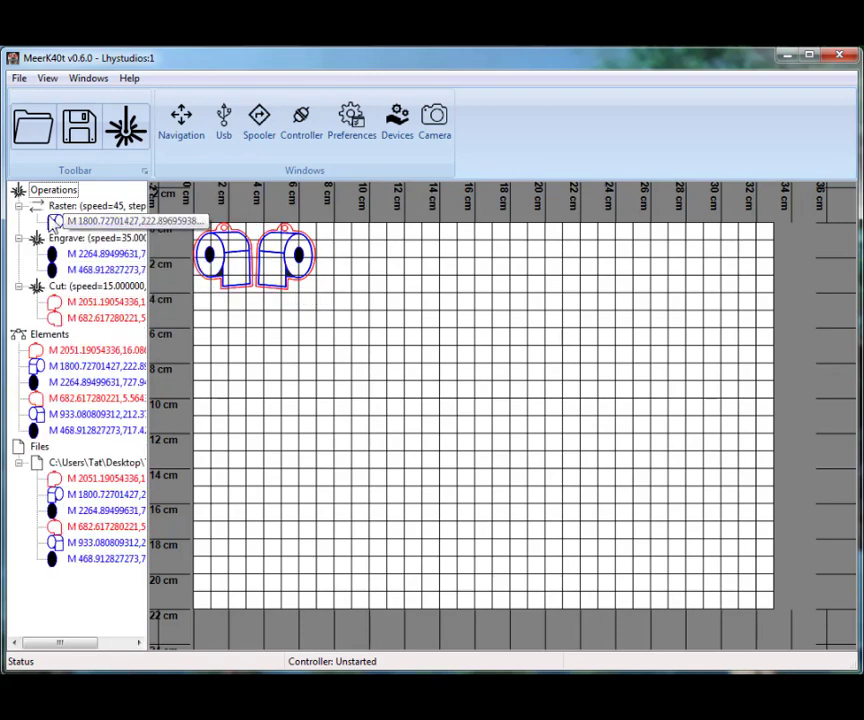
Reclassify the operations for all elements
left_click(45, 334)
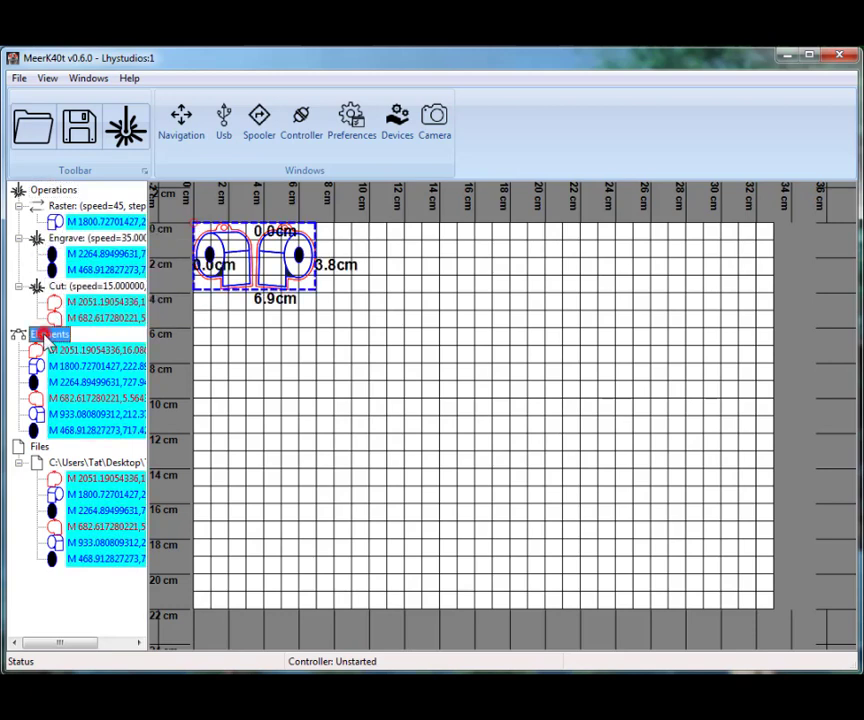
right_click(45, 334)
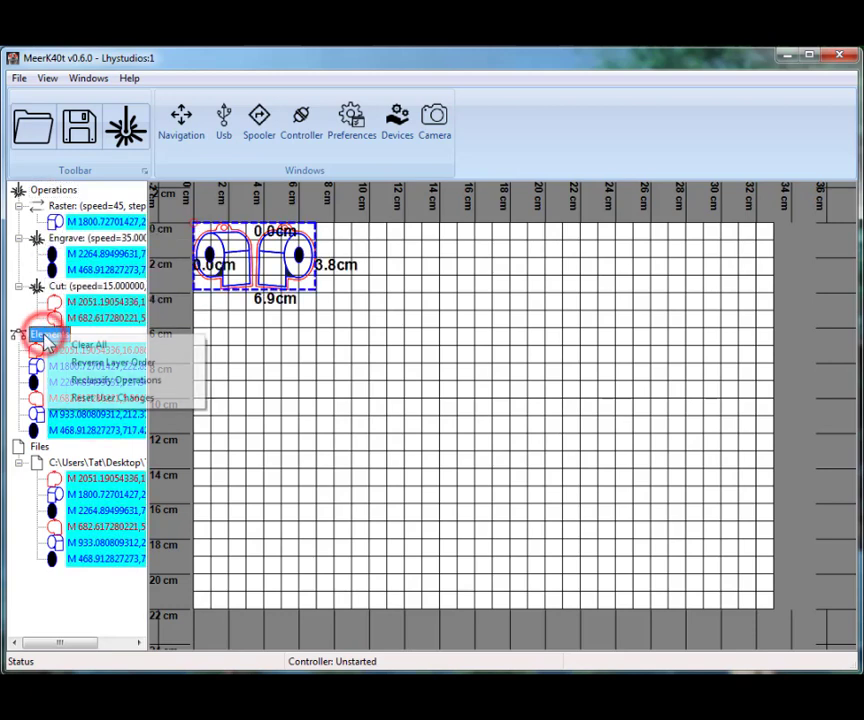
left_click(97, 381)
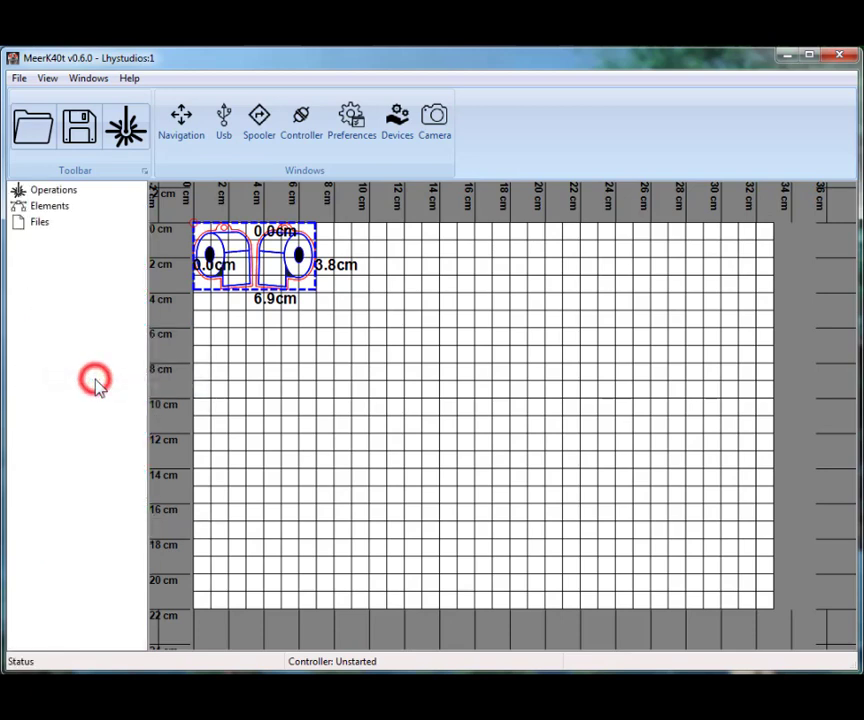
left_click(139, 203)
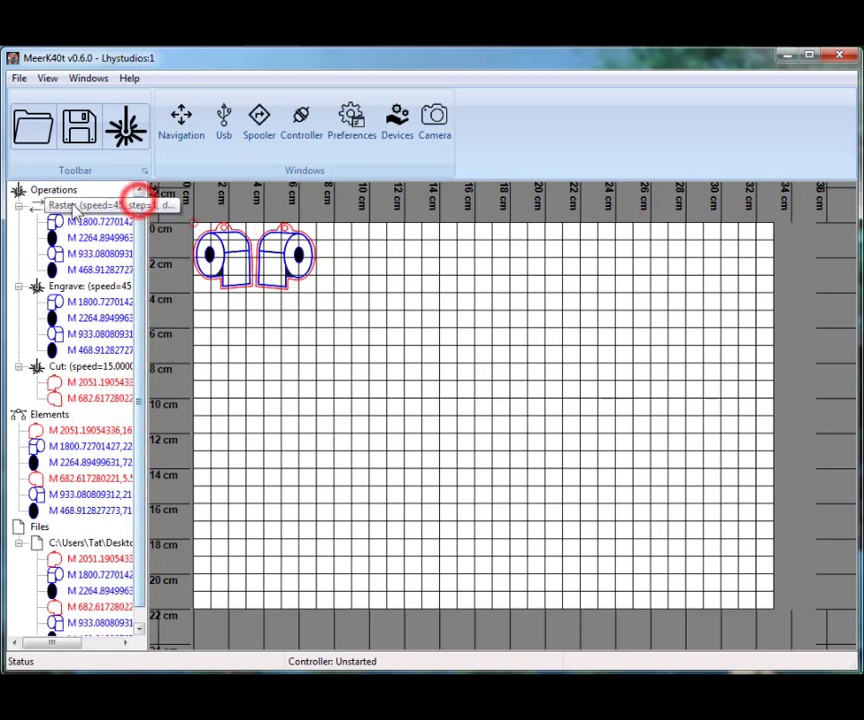
Examine which elements belong to the reclassified Raster, Engrave and Cut operations
left_click(66, 208)
left_click(62, 284)
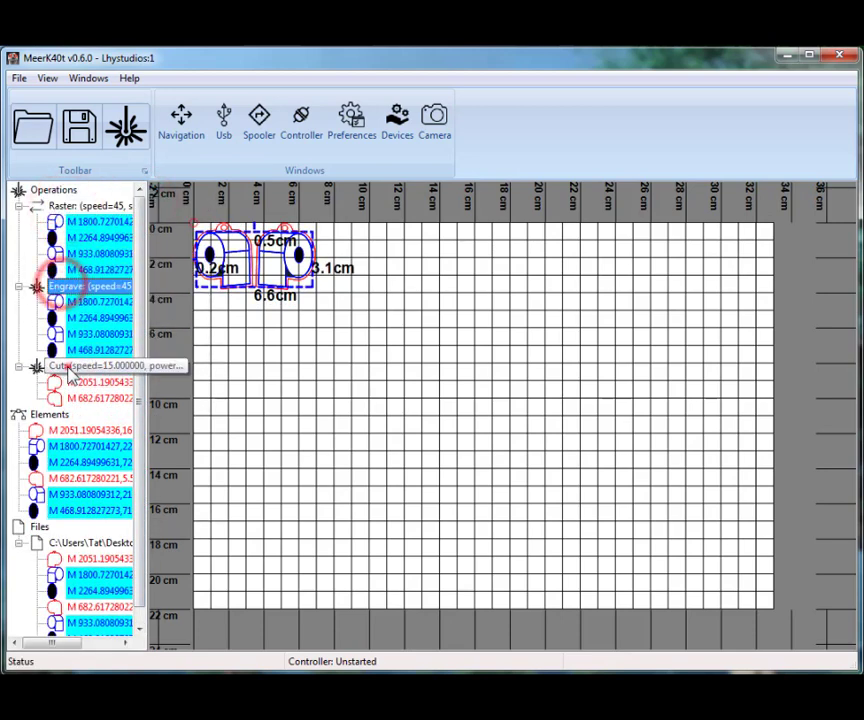
left_click(64, 366)
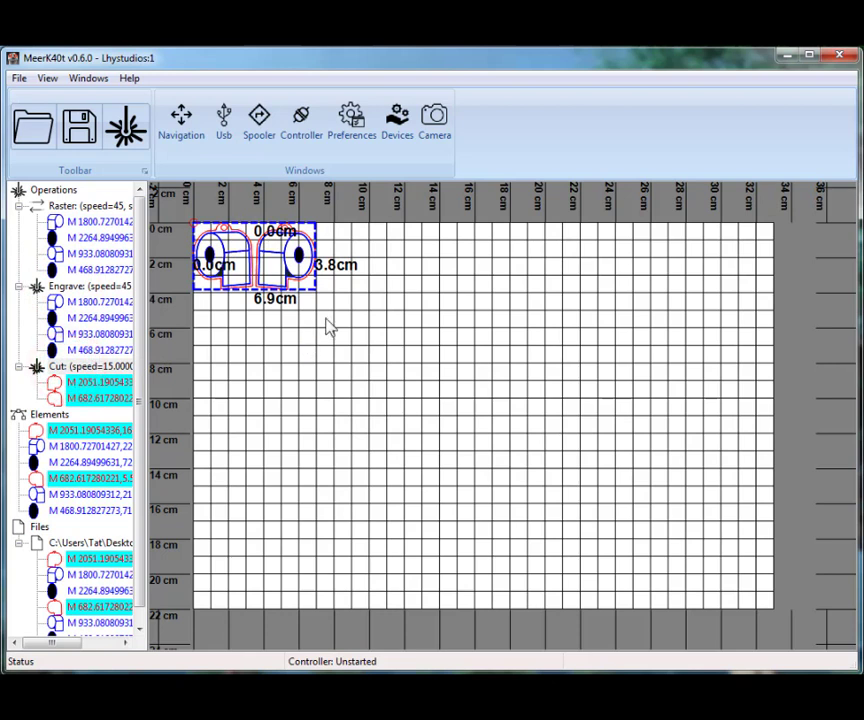
left_click(100, 366)
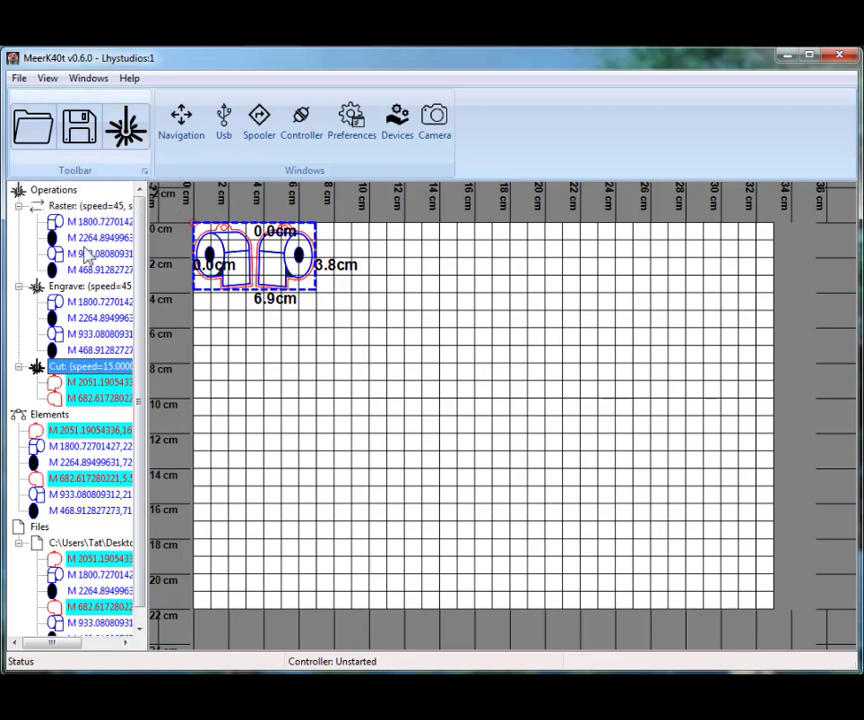
left_click(66, 205)
left_click(56, 287)
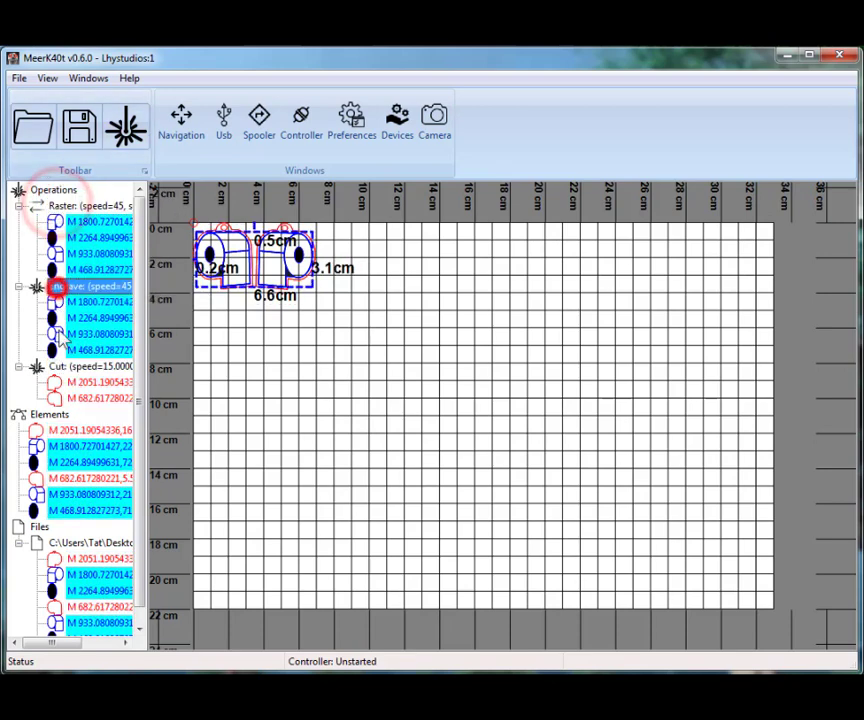
left_click(60, 207)
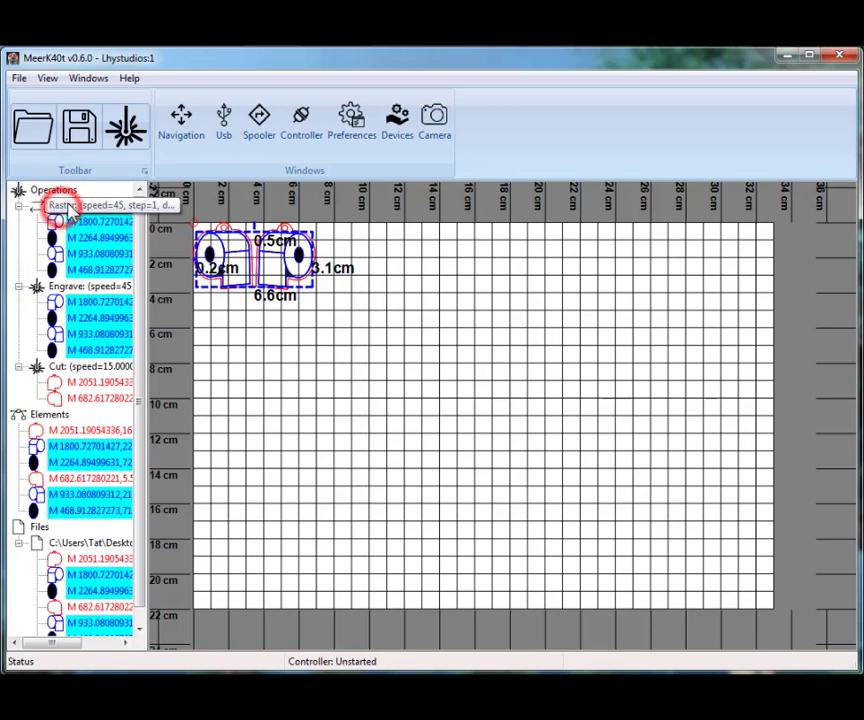
Open the job for the Raster operation alone, review its commands, and close it without executing
right_click(80, 211)
left_click(144, 215)
right_click(143, 219)
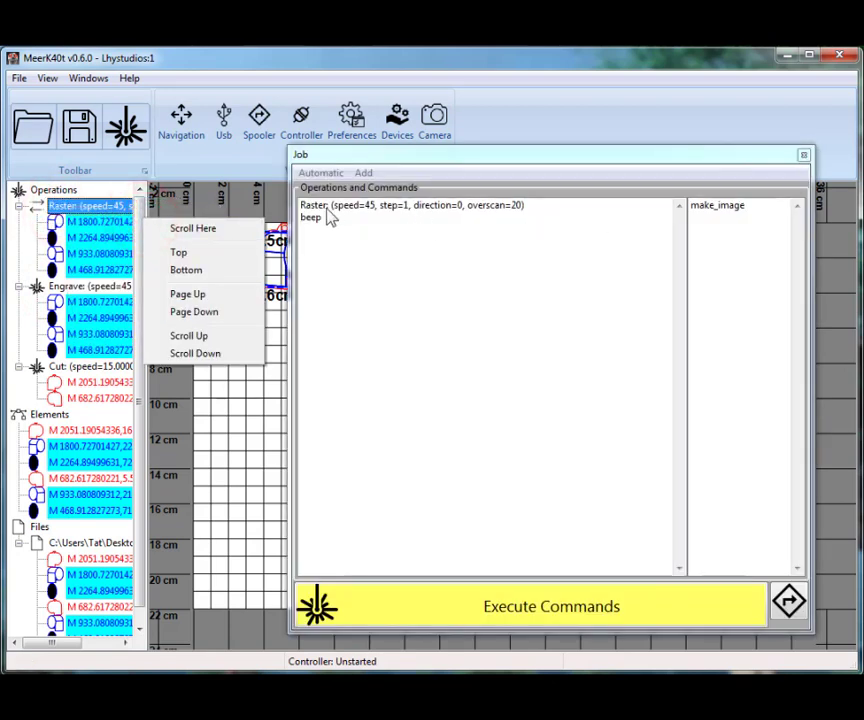
left_click(803, 156)
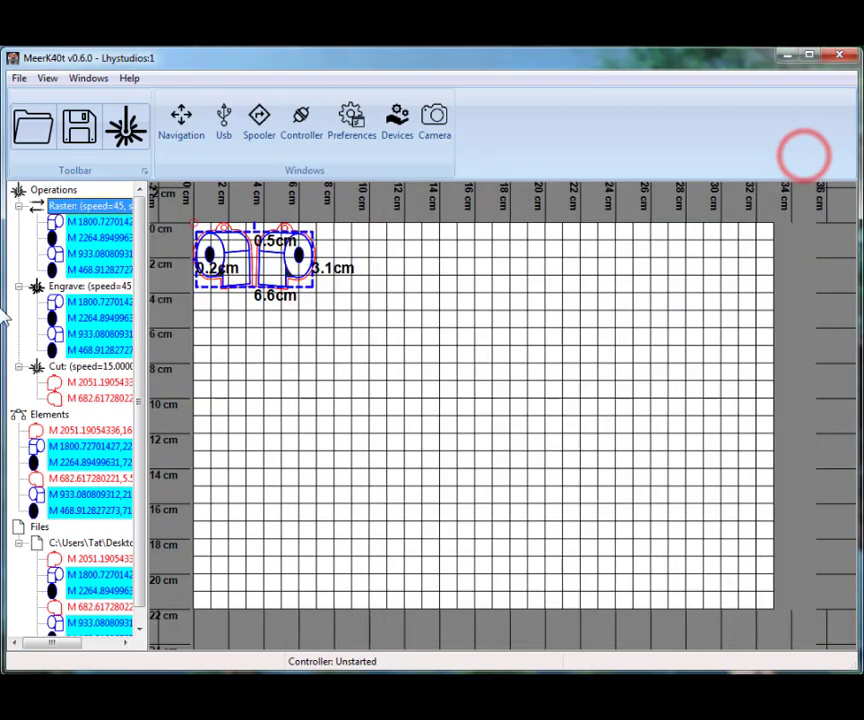
Open a job for the Cut operation alone and add an Interrupt command after the beep
left_click(64, 366)
right_click(86, 370)
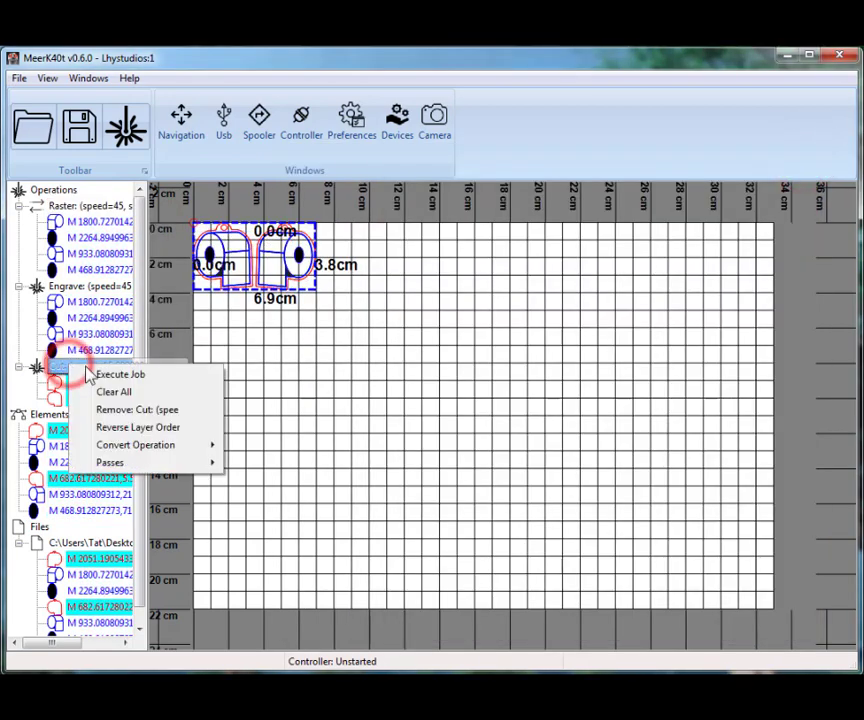
left_click(144, 376)
right_click(143, 372)
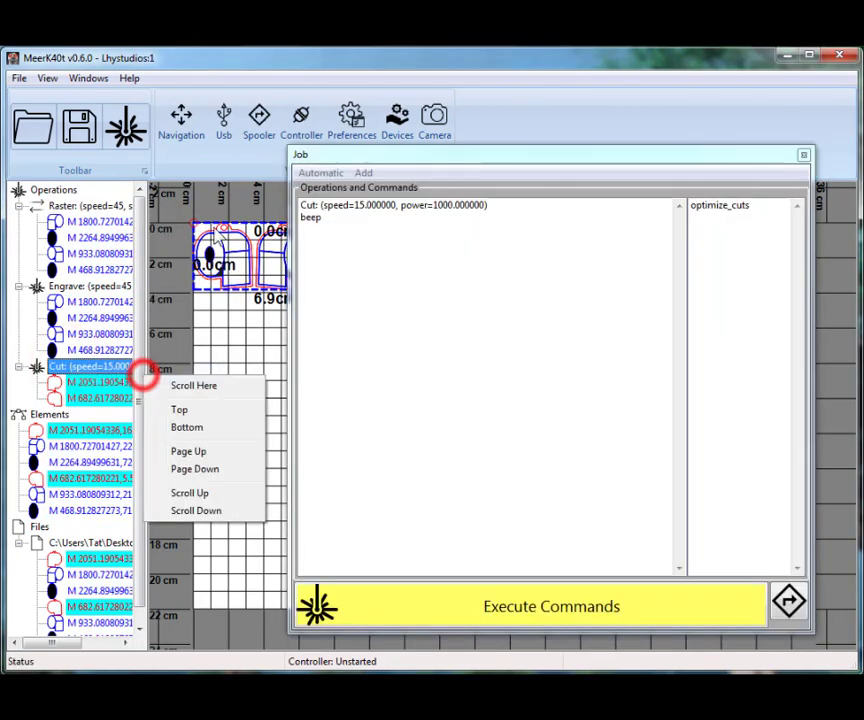
left_click(413, 157)
left_click(363, 173)
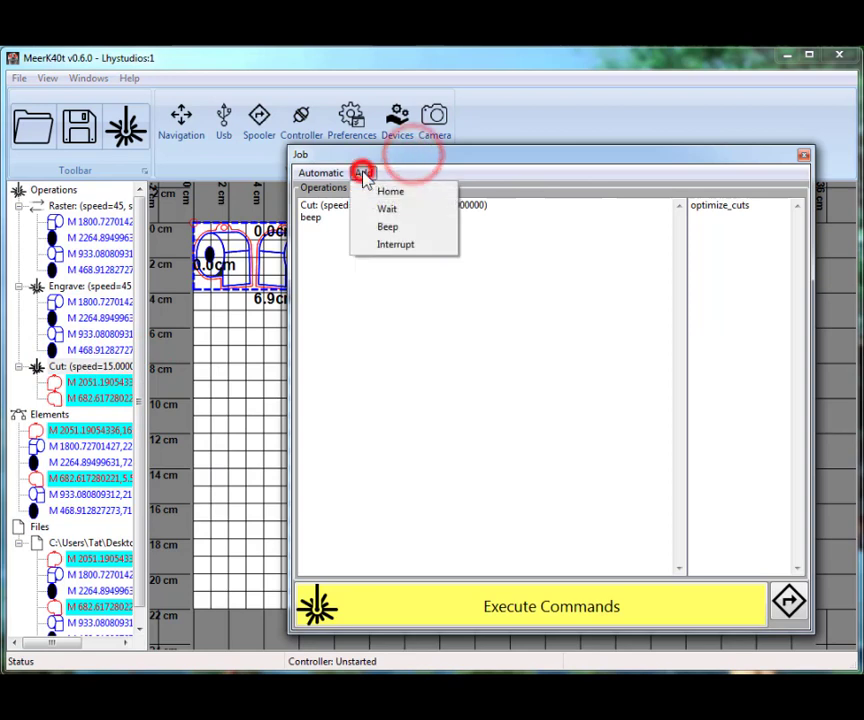
left_click(383, 246)
left_click(318, 231)
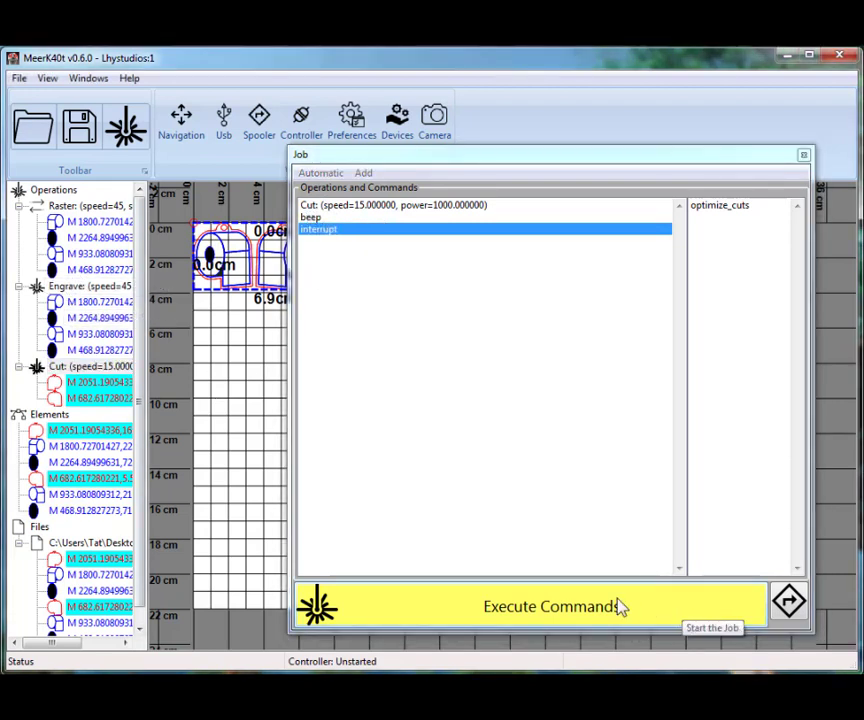
Execute the Cut job's commands, start the job, and check its entries in the Spooler before closing that window
left_click(613, 599)
left_click(496, 613)
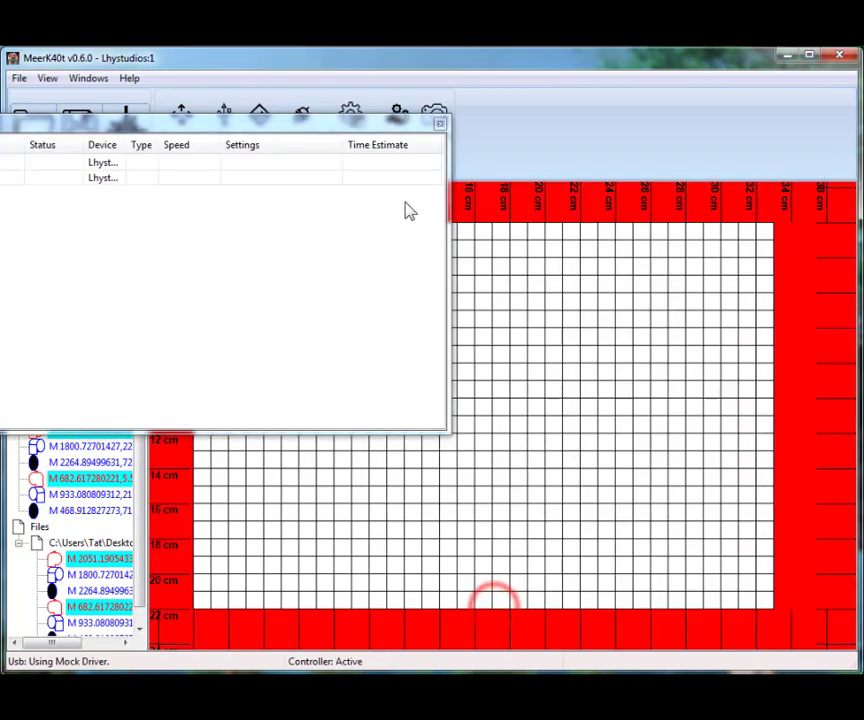
left_click_drag(380, 131, 698, 308)
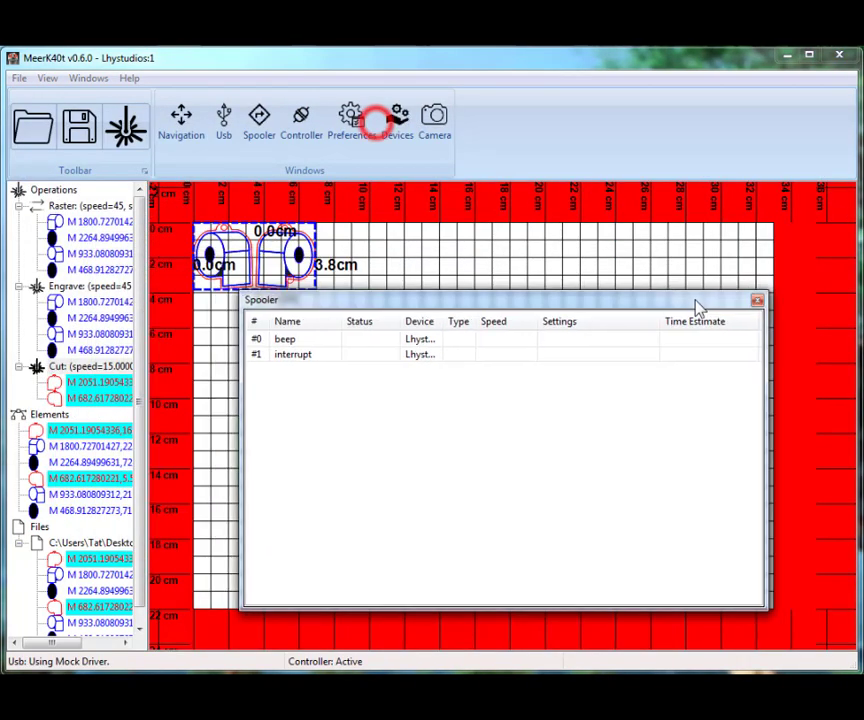
left_click(761, 300)
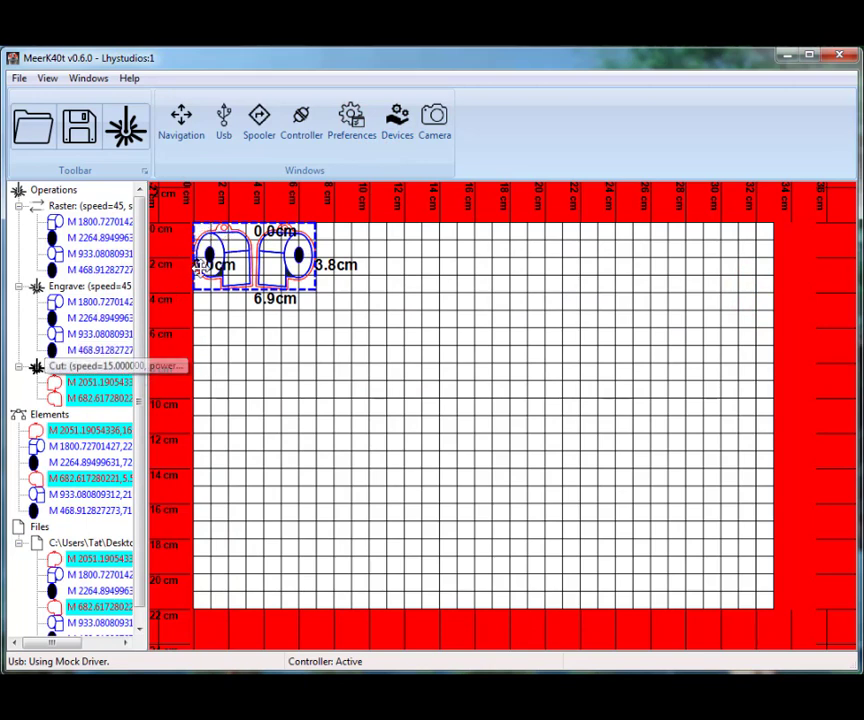
Open a job for the Engrave operation alone and start it
left_click(90, 366)
left_click(66, 286)
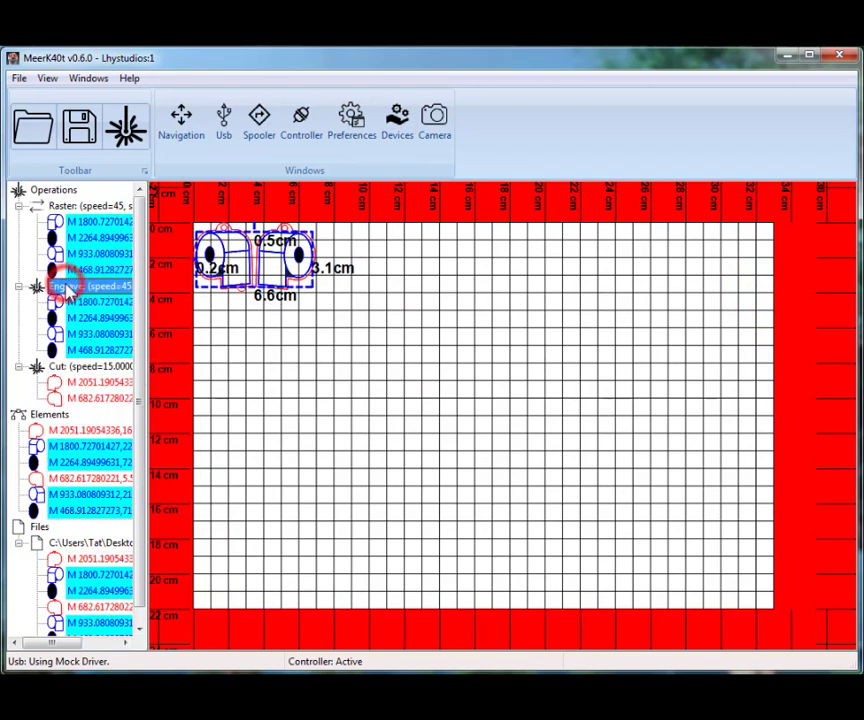
right_click(84, 288)
left_click(95, 294)
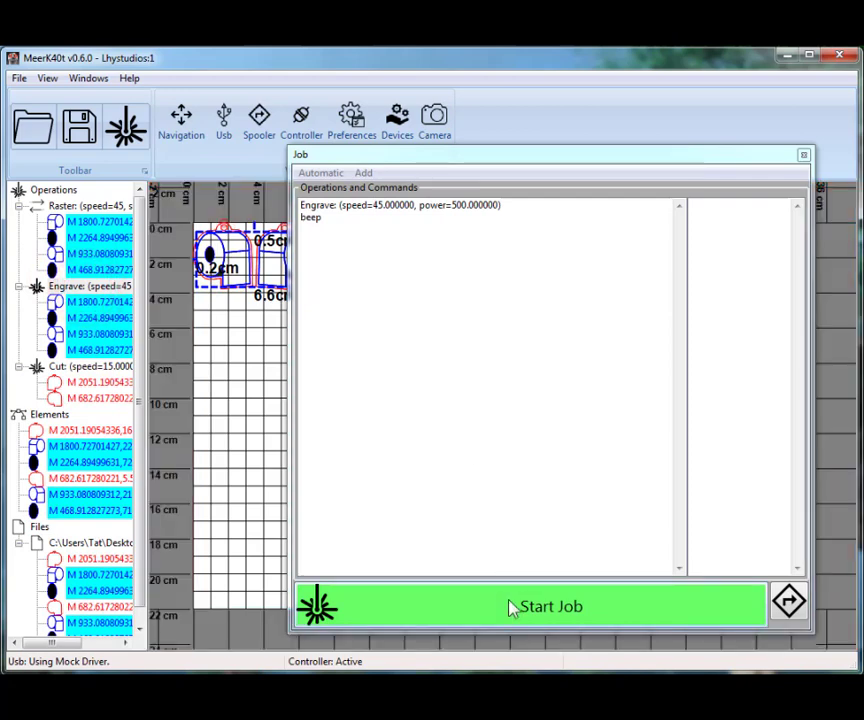
left_click(507, 604)
left_click(479, 166)
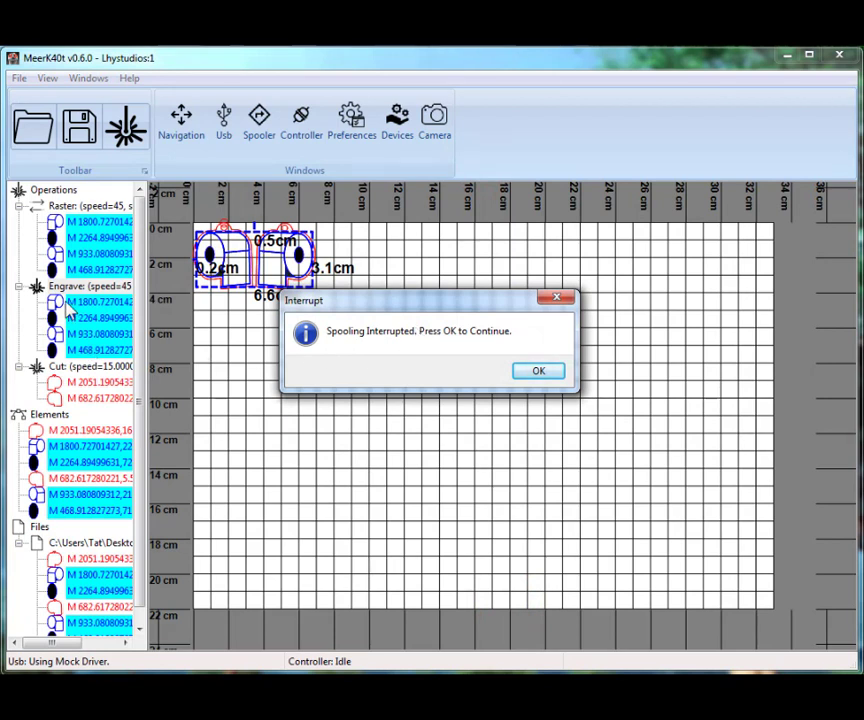
Move the Interrupt message aside and acknowledge it to continue spooling
left_click(259, 120)
mouse_move(369, 302)
left_mouse_down()
mouse_move(252, 372)
mouse_move(362, 369)
mouse_move(316, 357)
left_mouse_up()
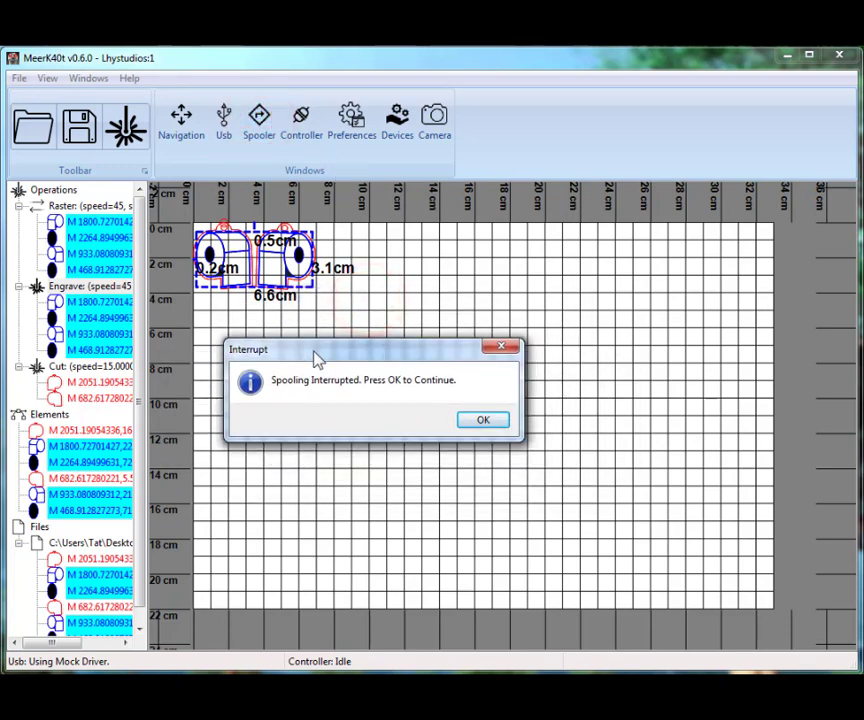
left_click(483, 421)
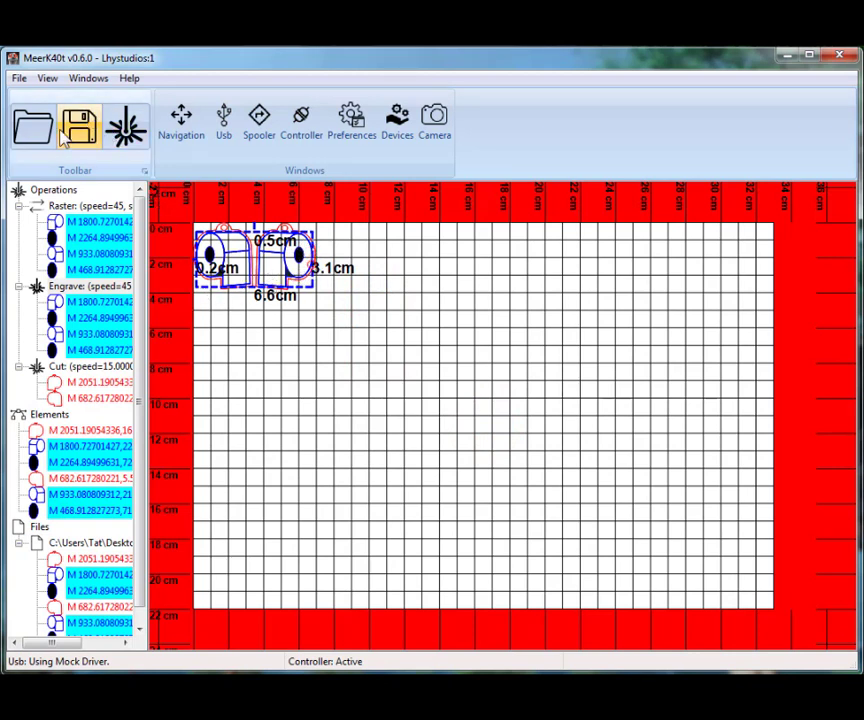
Open another job for the Cut operation and add a Wait command after the beep
left_click(90, 286)
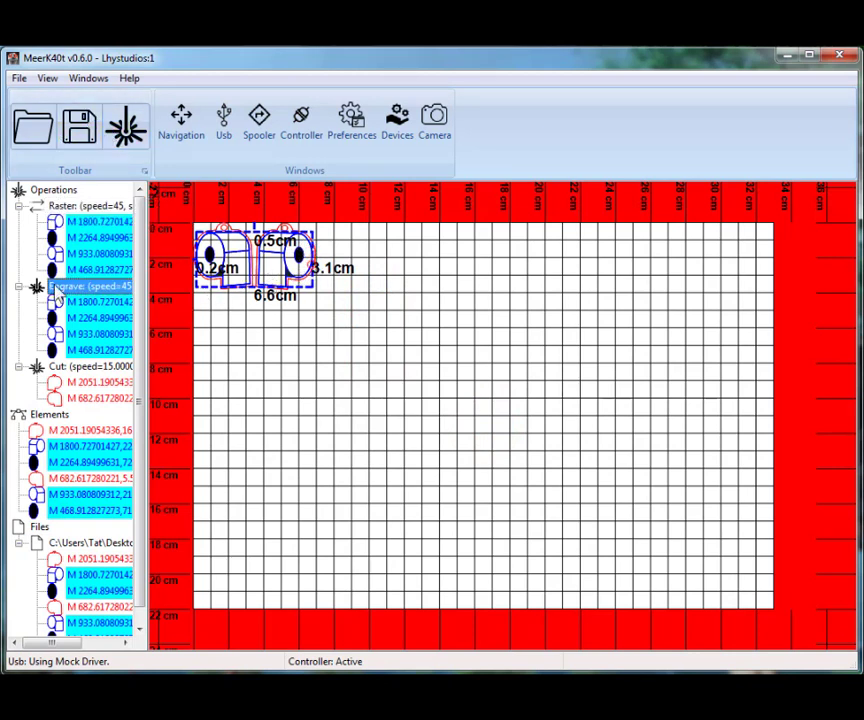
right_click(73, 367)
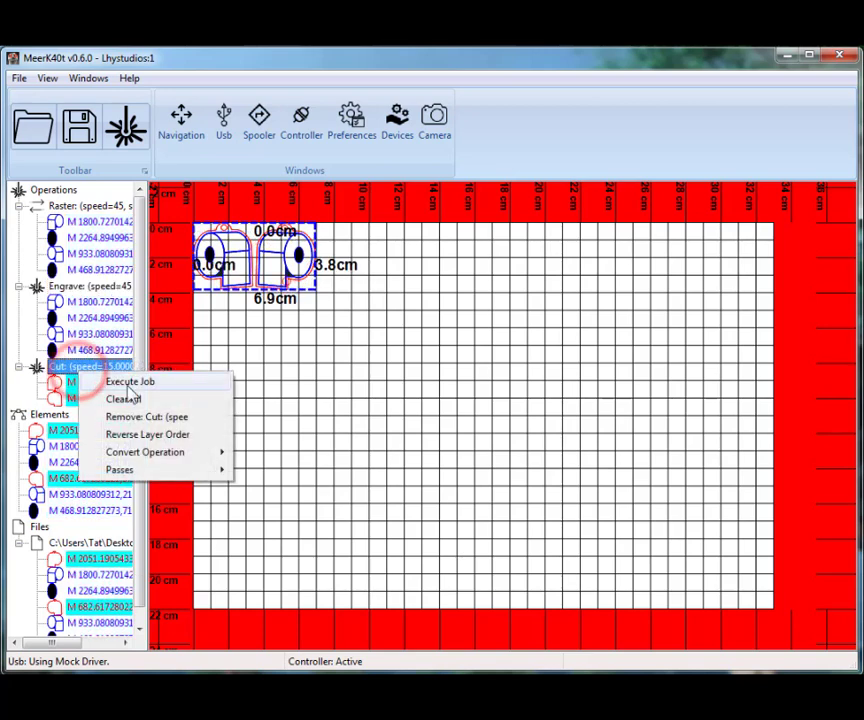
left_click(125, 384)
left_click(363, 173)
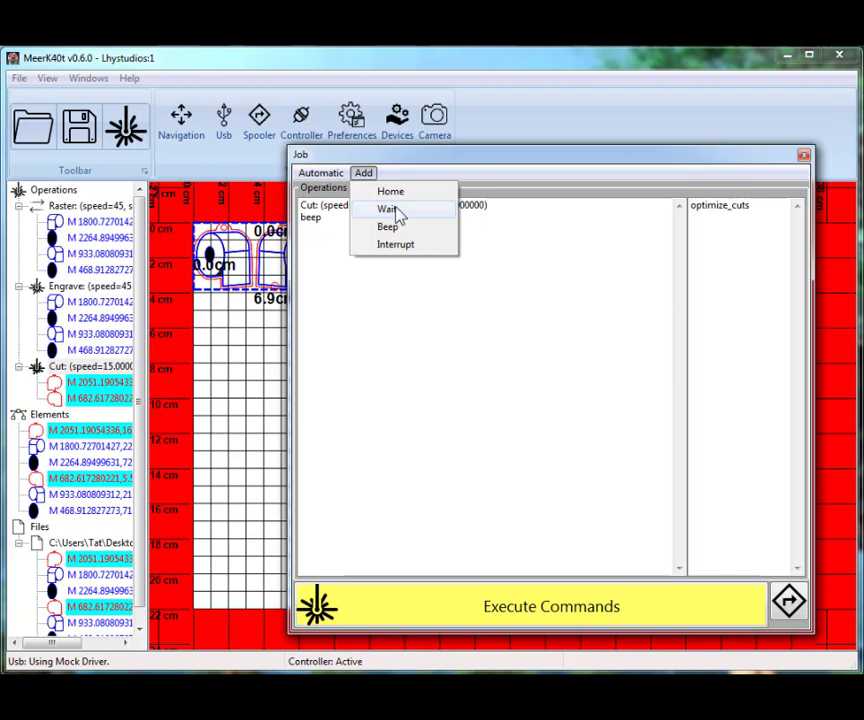
left_click(396, 210)
left_click(302, 230)
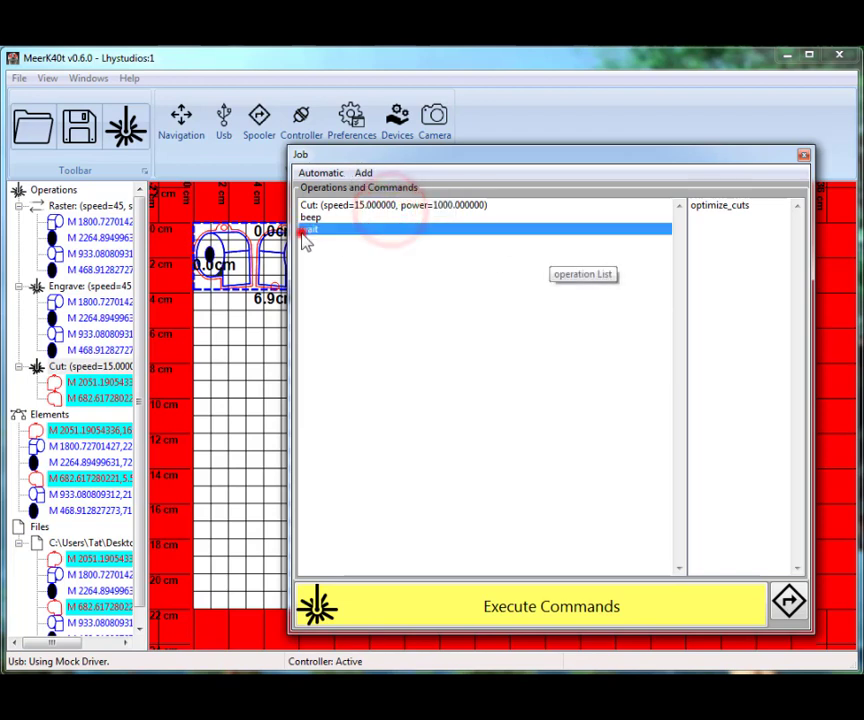
Review the commands that can be added to the Cut job, and close the job without executing it
left_click(320, 173)
mouse_move(363, 174)
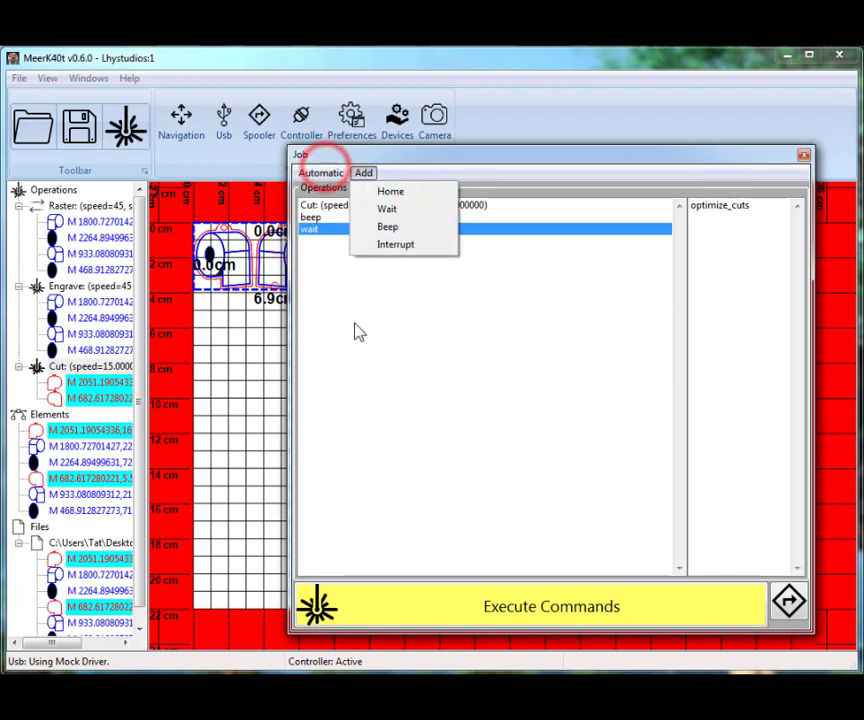
left_click(490, 158)
left_click(363, 173)
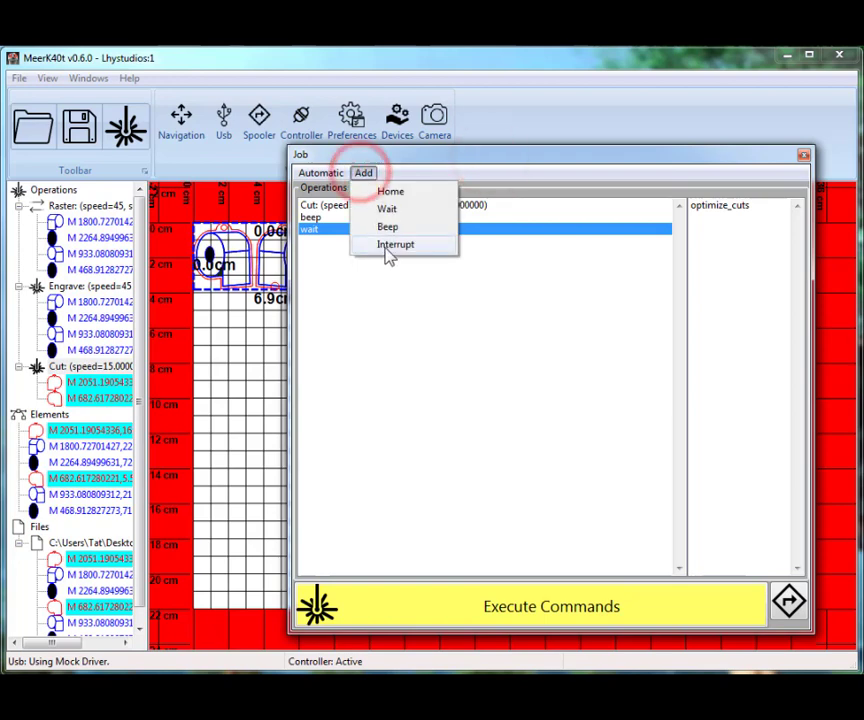
left_click(497, 336)
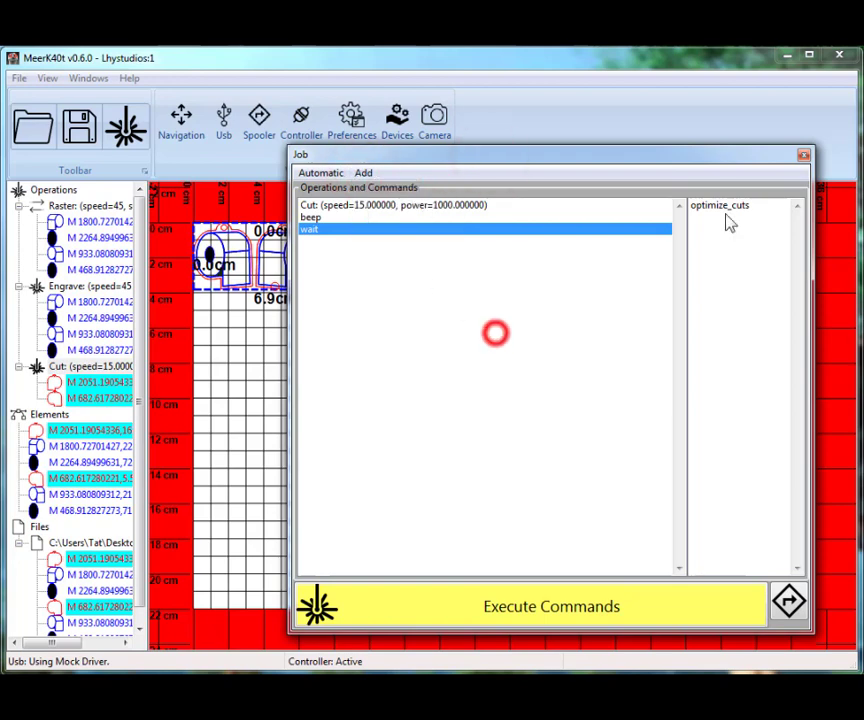
left_click(805, 157)
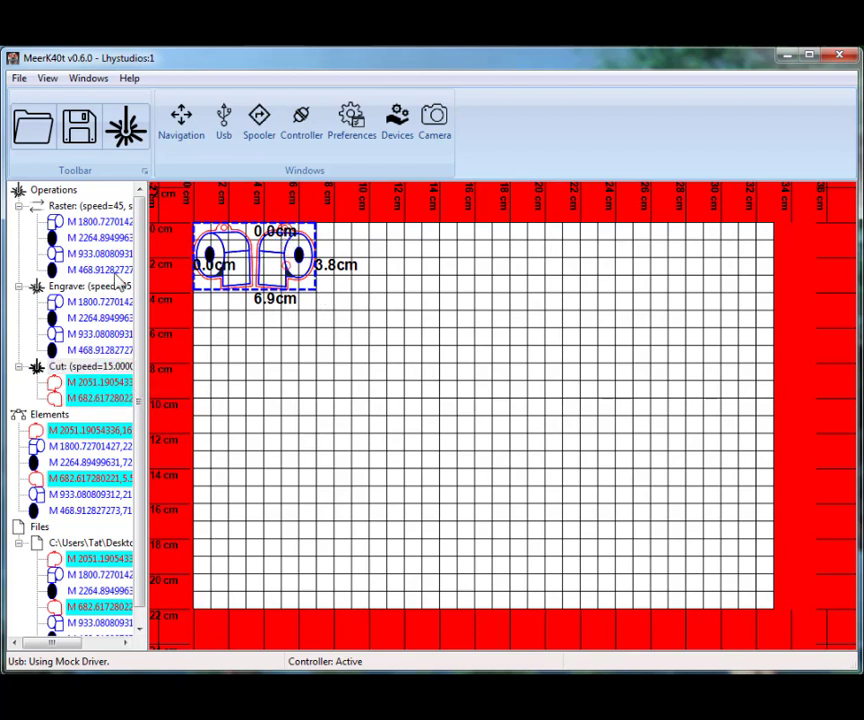
Move the right-hand red outline away from its drawing to about 13.2 cm across and 3.2 cm down the bed
left_click(48, 416)
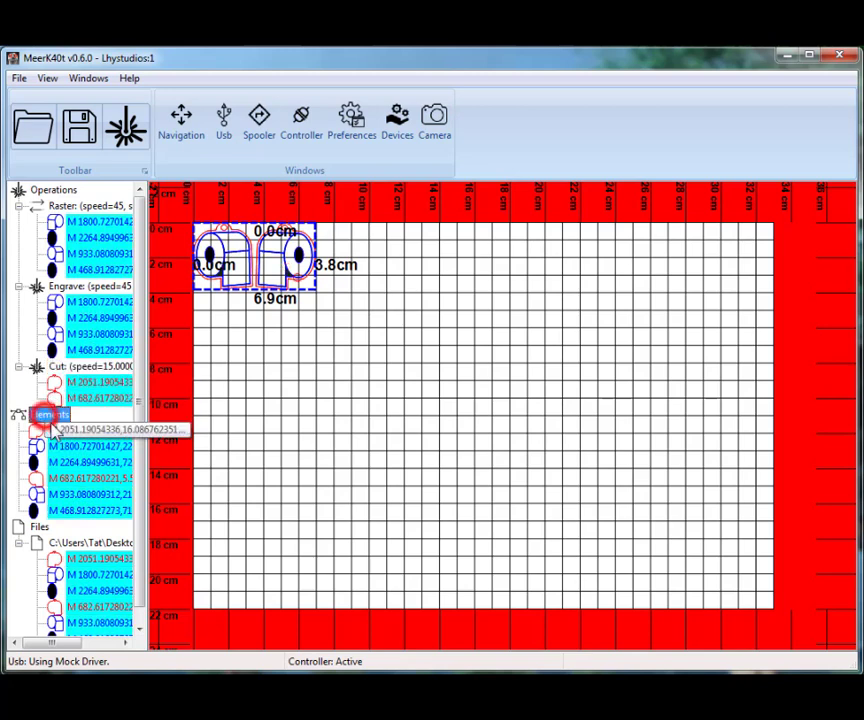
left_click(50, 428)
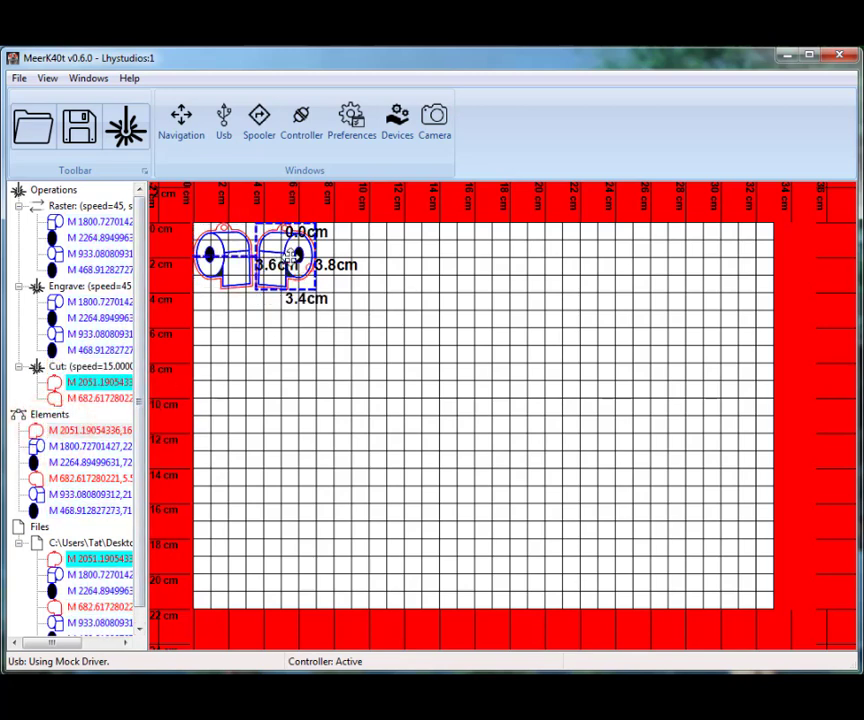
left_click_drag(287, 252, 457, 309)
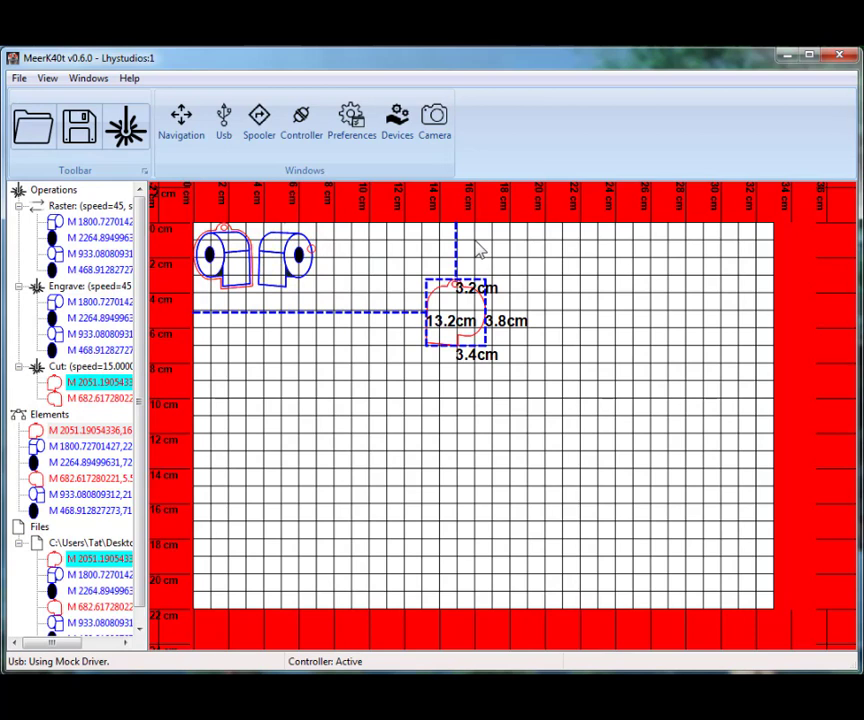
Give the moved red outline its own additional Raster operation and set that operation's speed to 200 mm/s
left_click(478, 248)
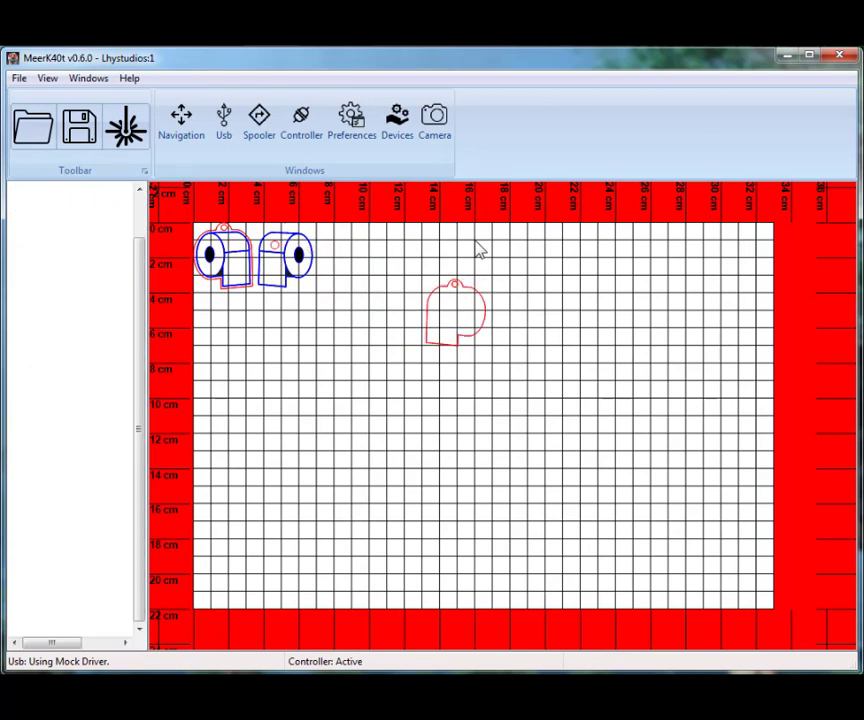
left_click(78, 379)
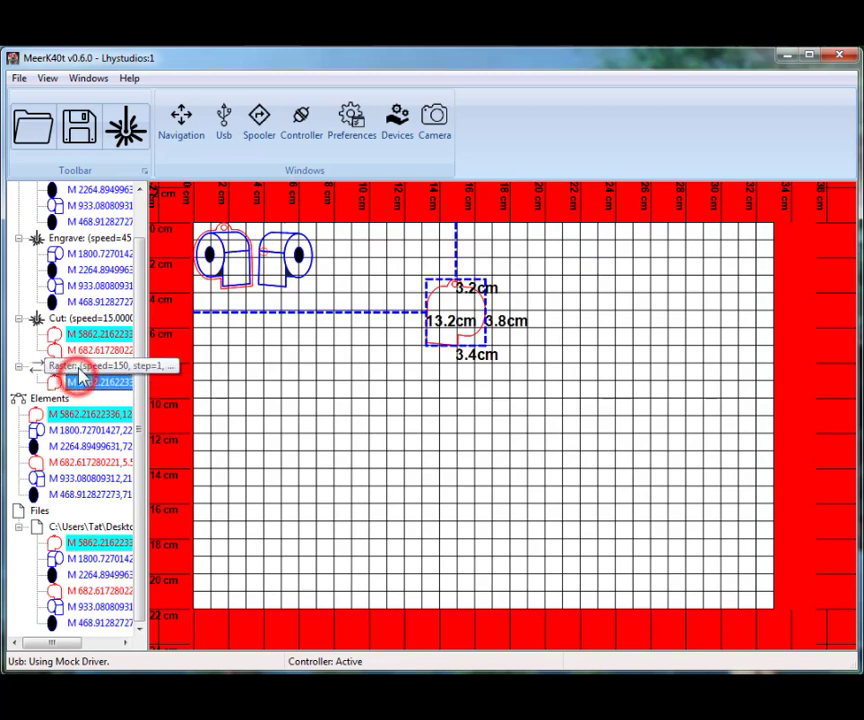
left_click(72, 367)
left_click_drag(141, 229, 136, 206)
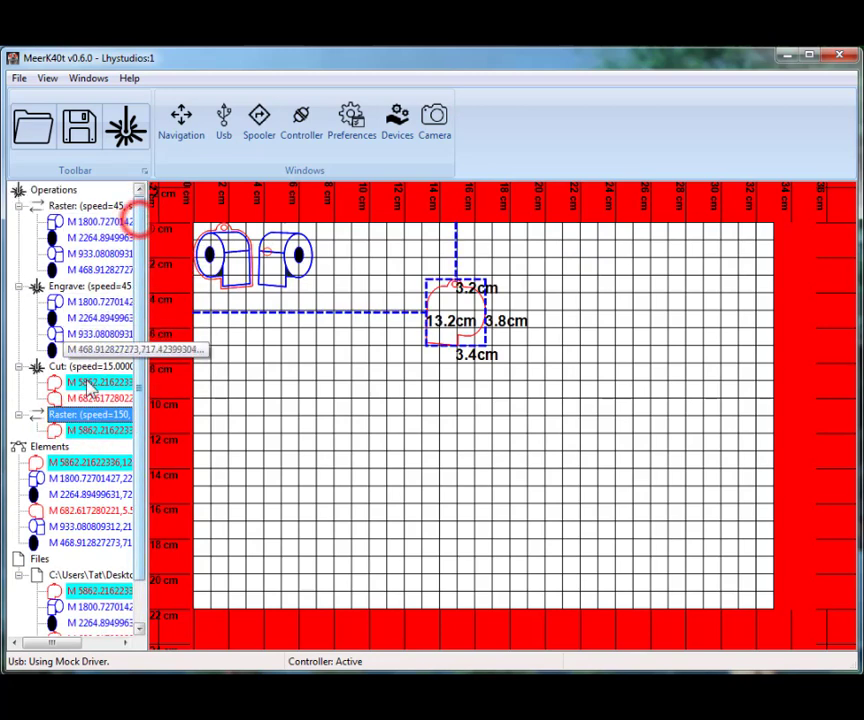
double_click(62, 413)
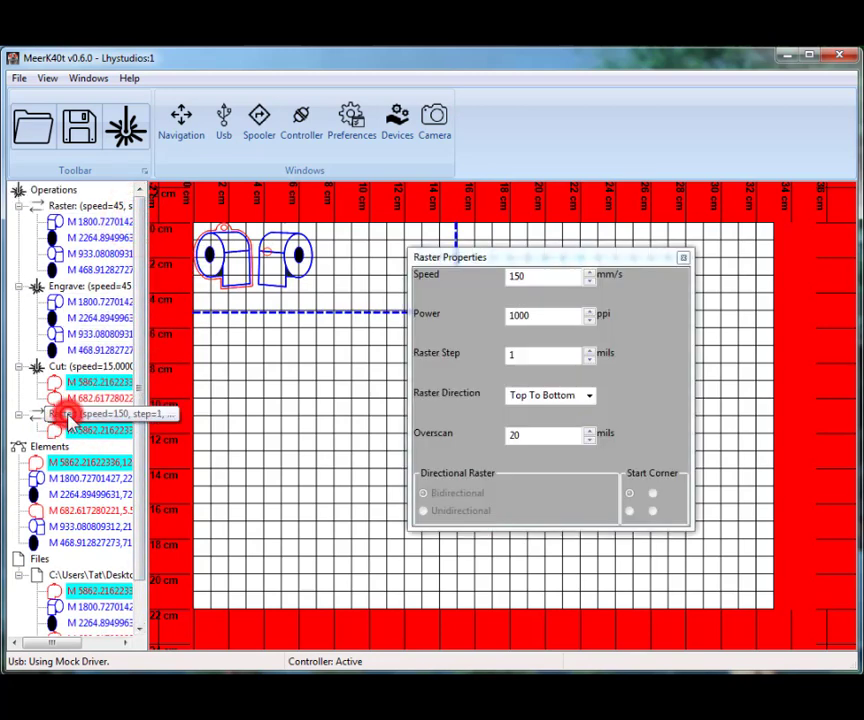
double_click(554, 279)
type("200")
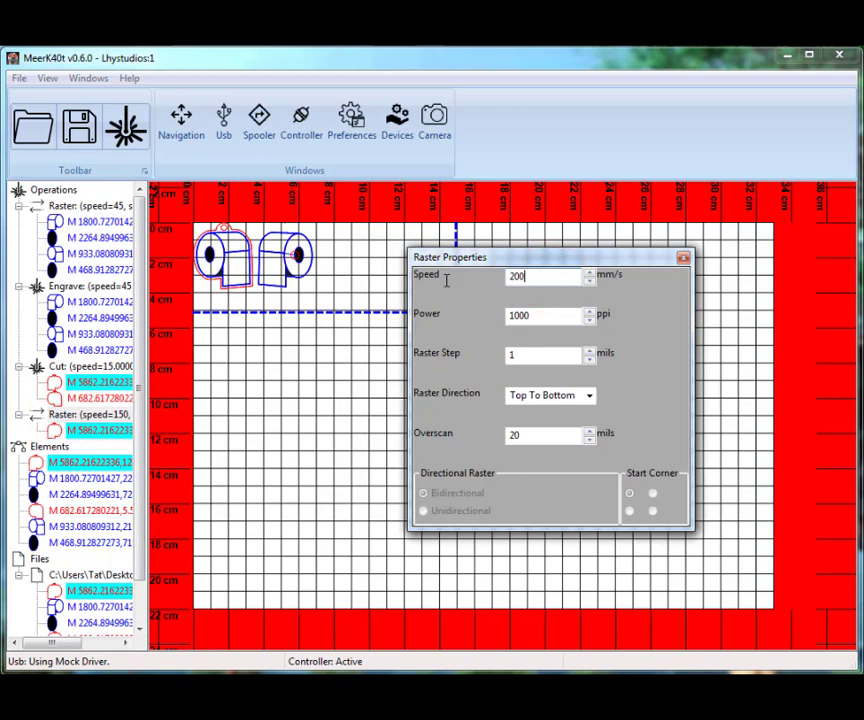
left_click(684, 259)
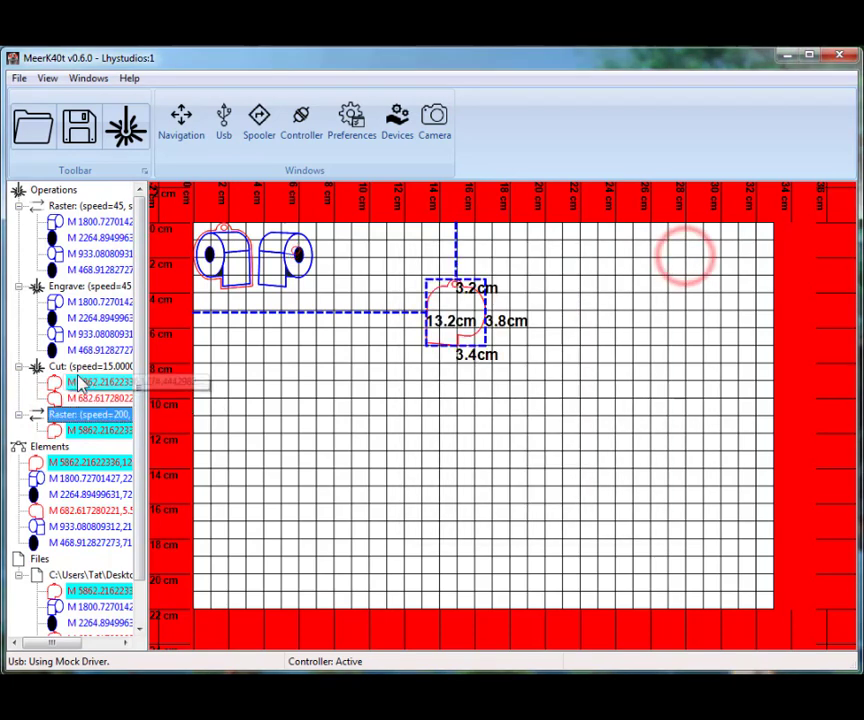
Set the speed of the first Raster operation, which holds the blue and black elements, to 150 mm/s
left_click(85, 205)
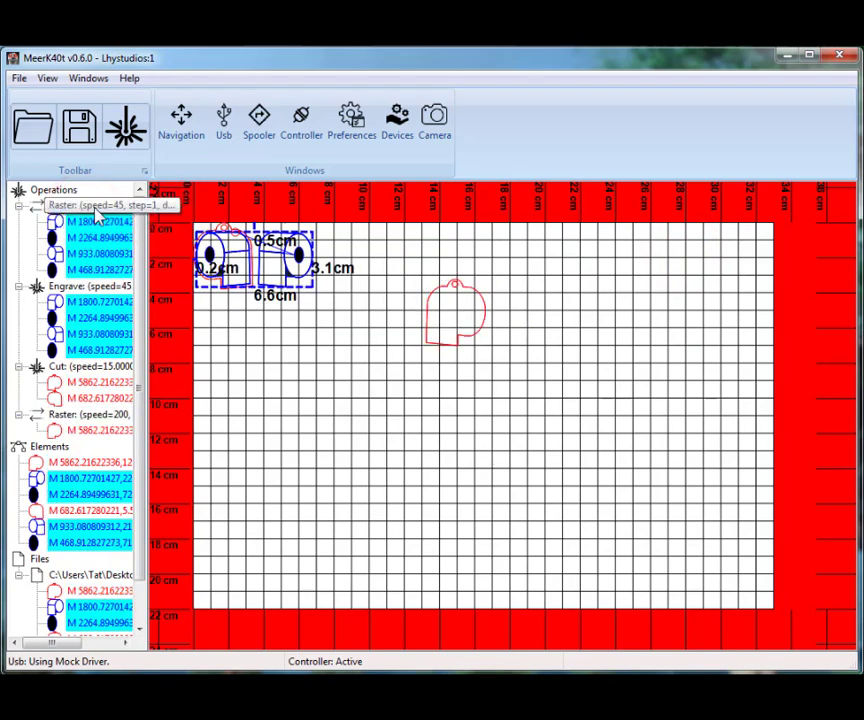
double_click(95, 205)
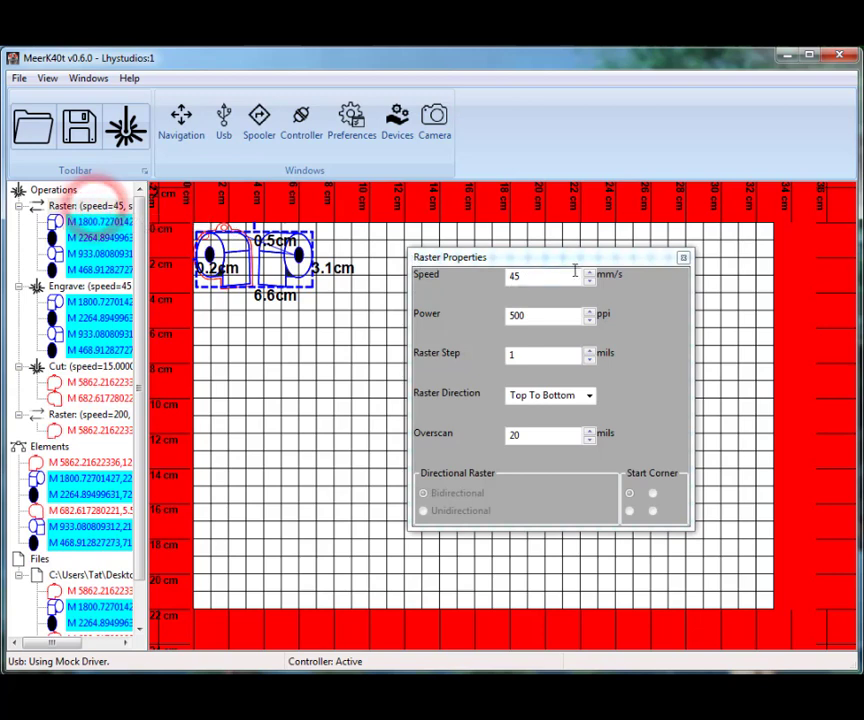
double_click(568, 278)
type("150")
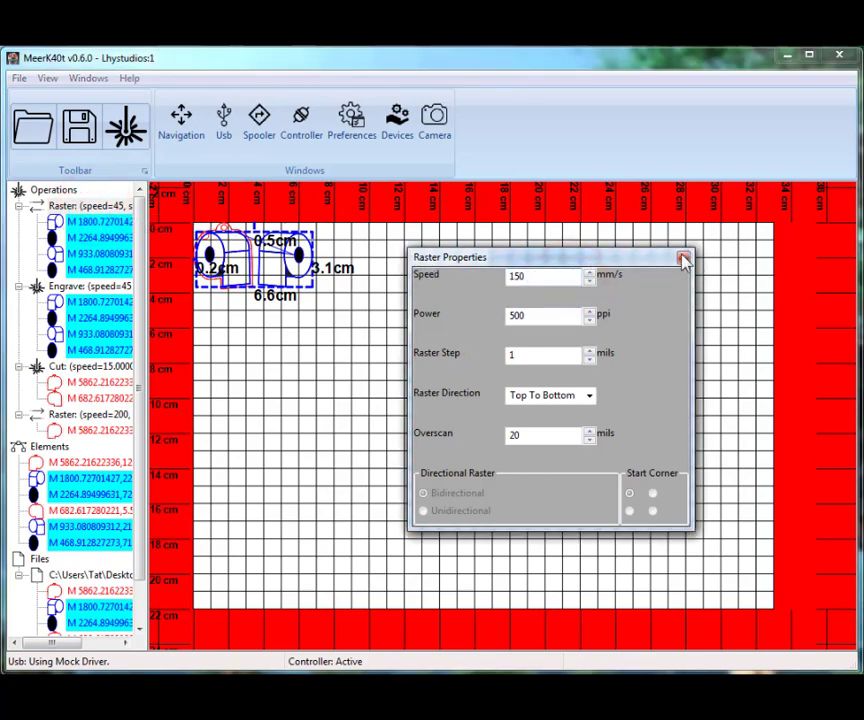
left_click(683, 260)
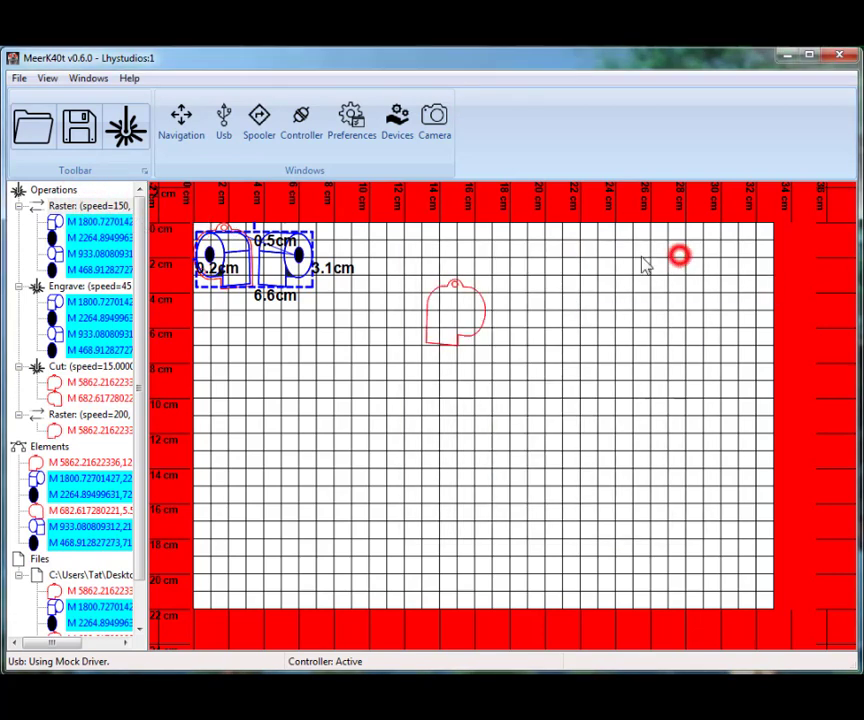
Select the Engrave and Cut operations in turn to see which elements each of them holds
left_click(72, 290)
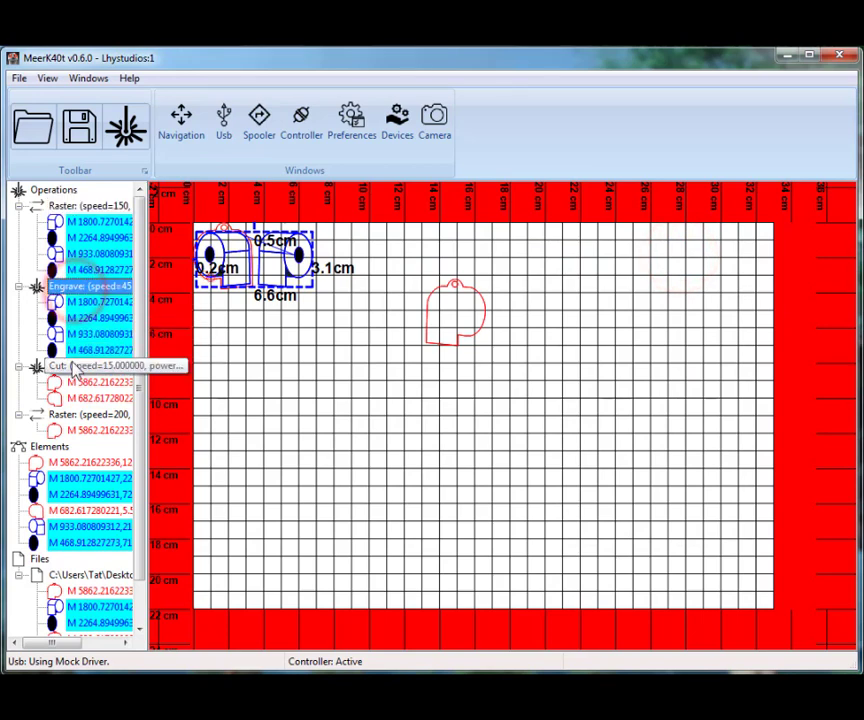
left_click(71, 366)
left_click(80, 398)
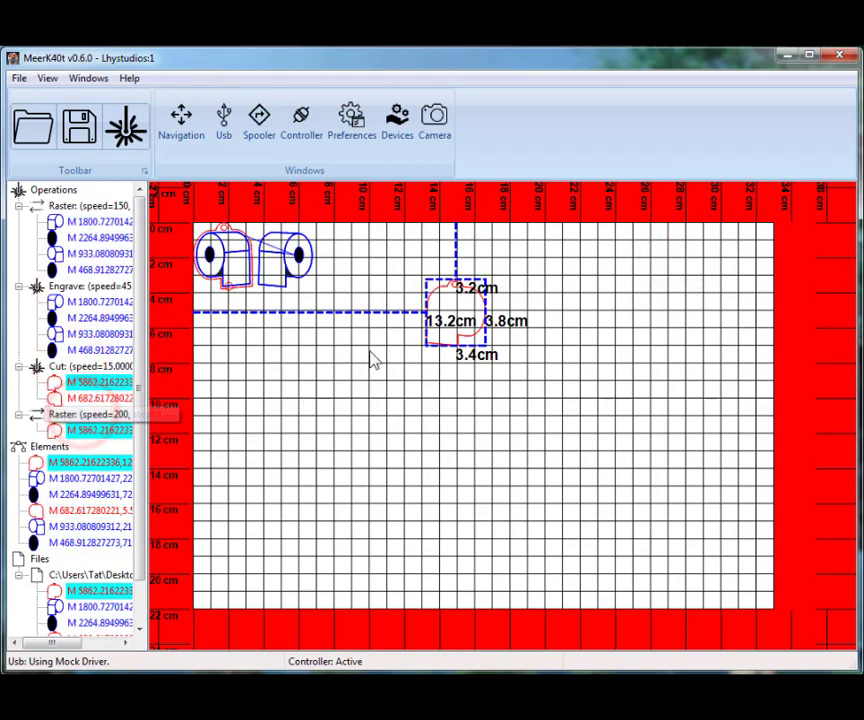
Move the black ellipse of the right-hand drawing away to about 9 cm across and 11 cm down the bed
left_click(298, 258)
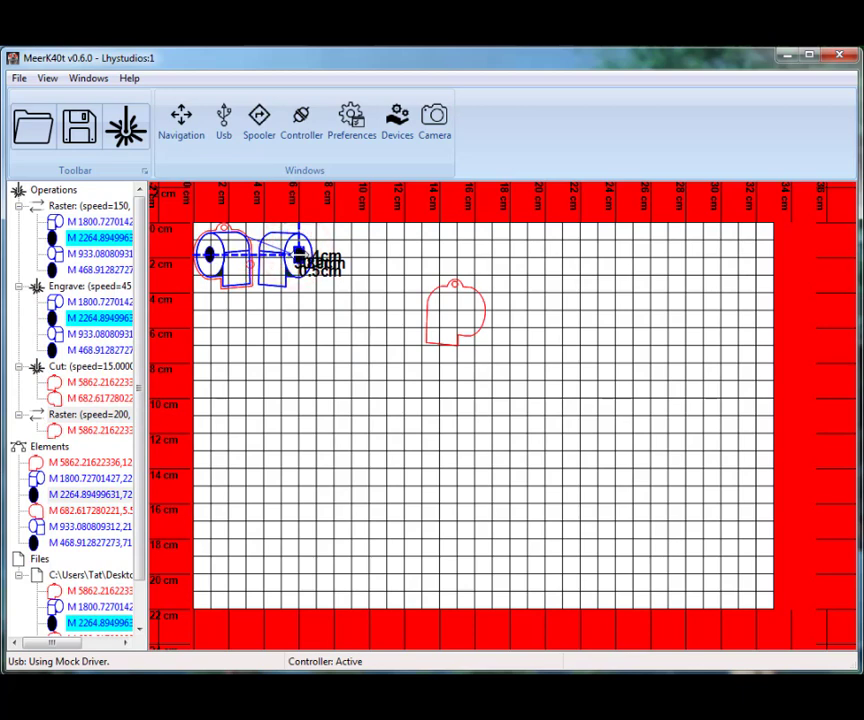
left_click_drag(321, 333, 350, 428)
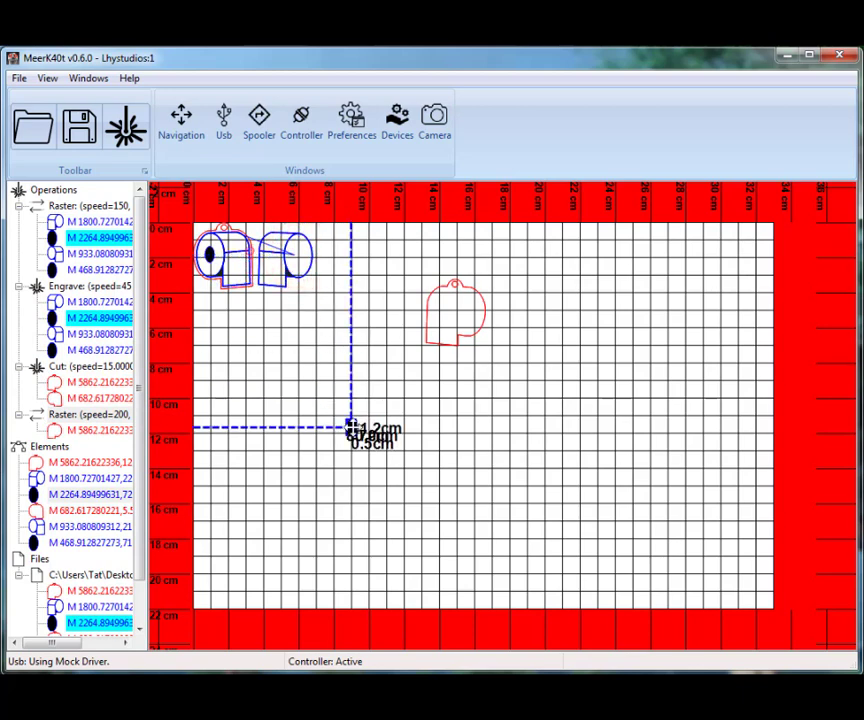
Move the 2.5 cm square element from the bed's origin to about 23.2 cm across and 8.9 cm down
left_click(90, 351)
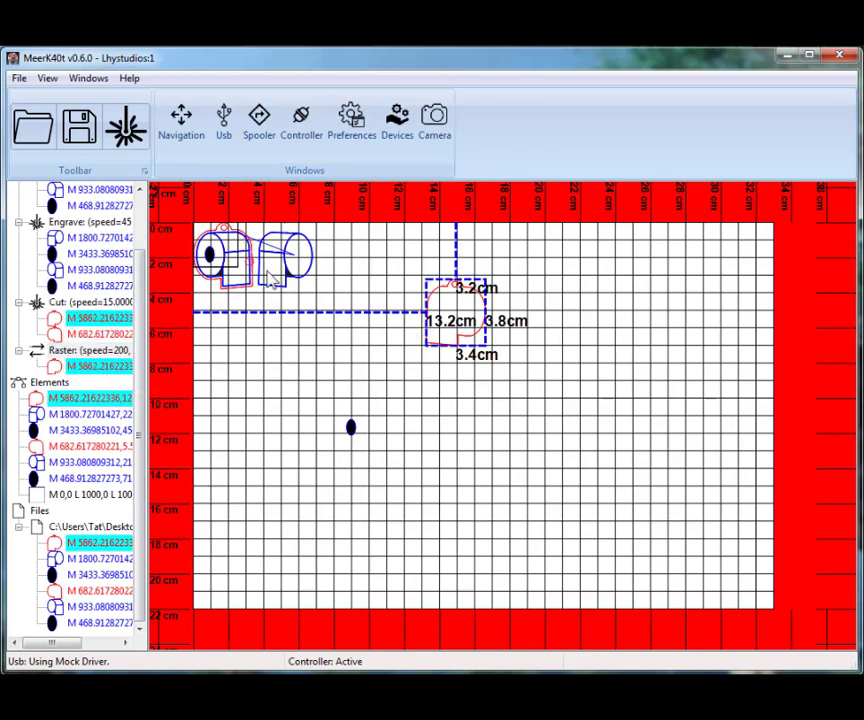
left_click(142, 200)
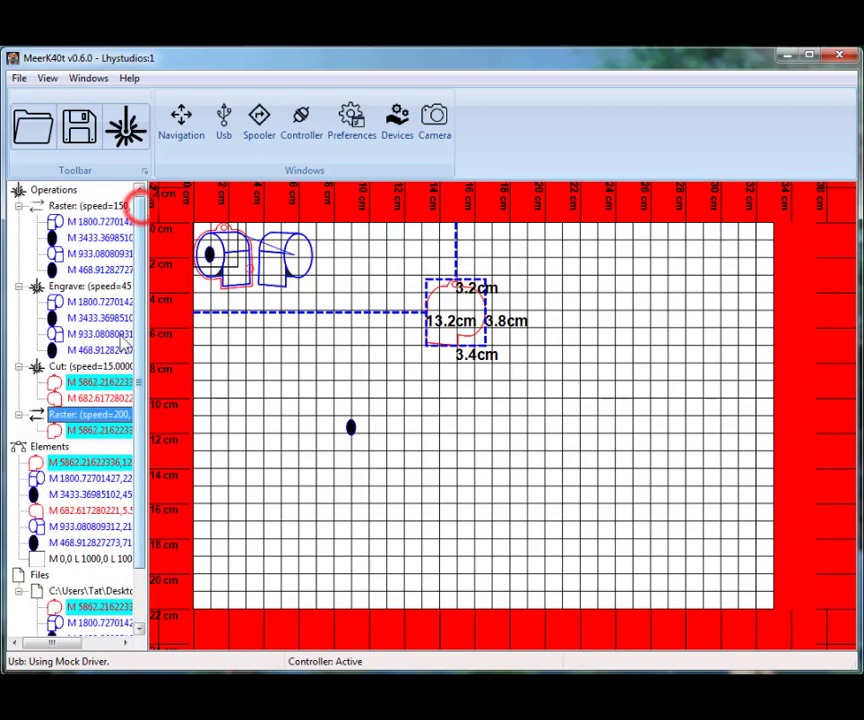
left_click(48, 447)
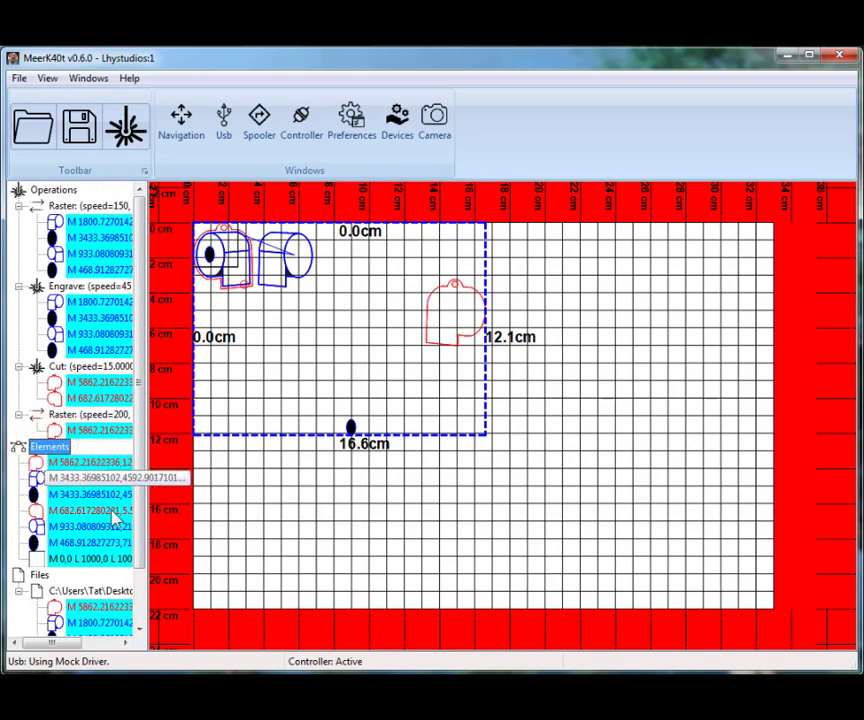
left_click(68, 558)
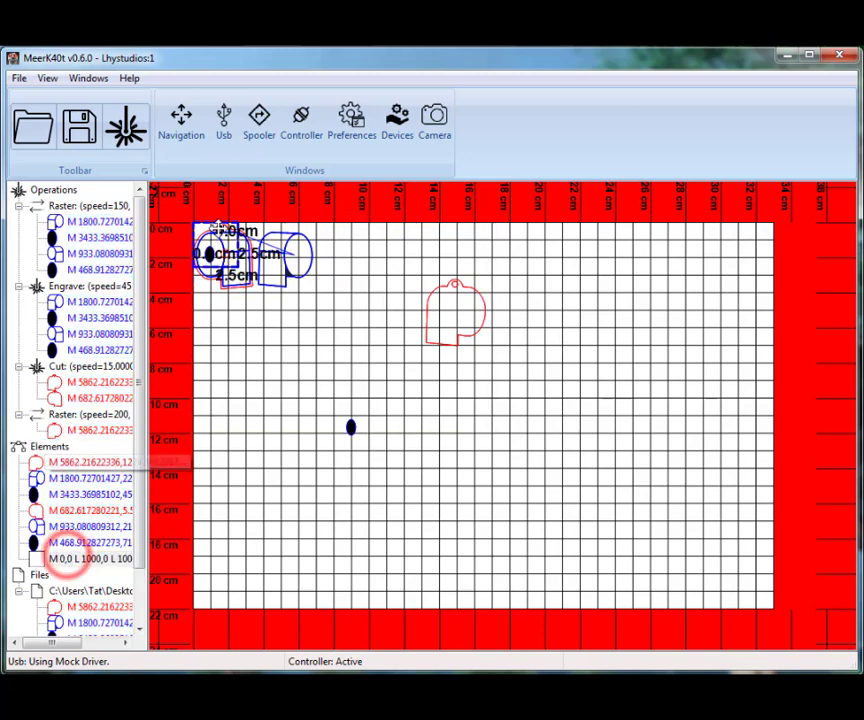
left_click_drag(218, 238, 654, 414)
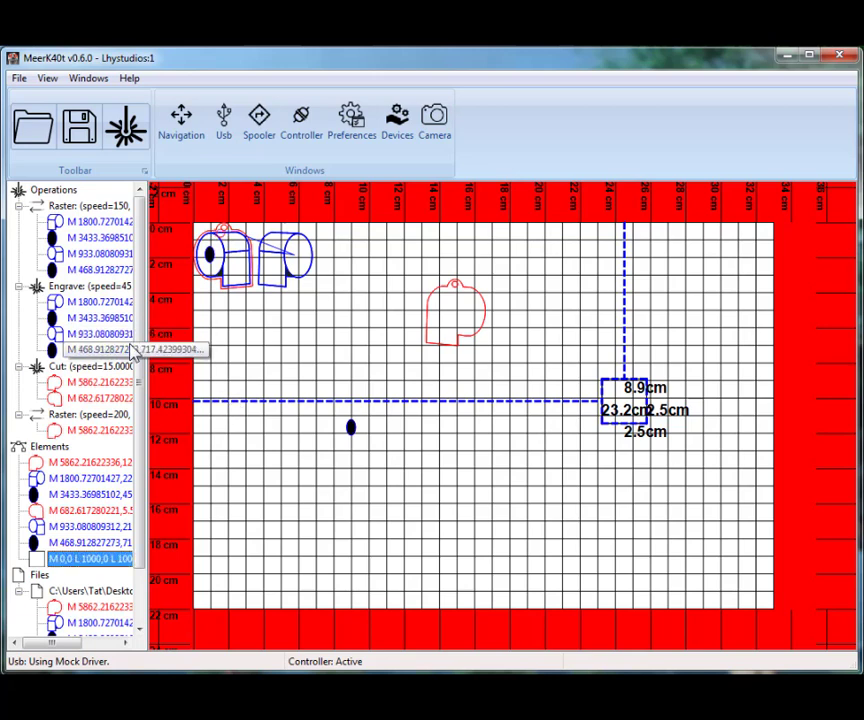
Give the separate red outline an additional Cut operation by running the command cut in the Terminal
left_click(462, 293)
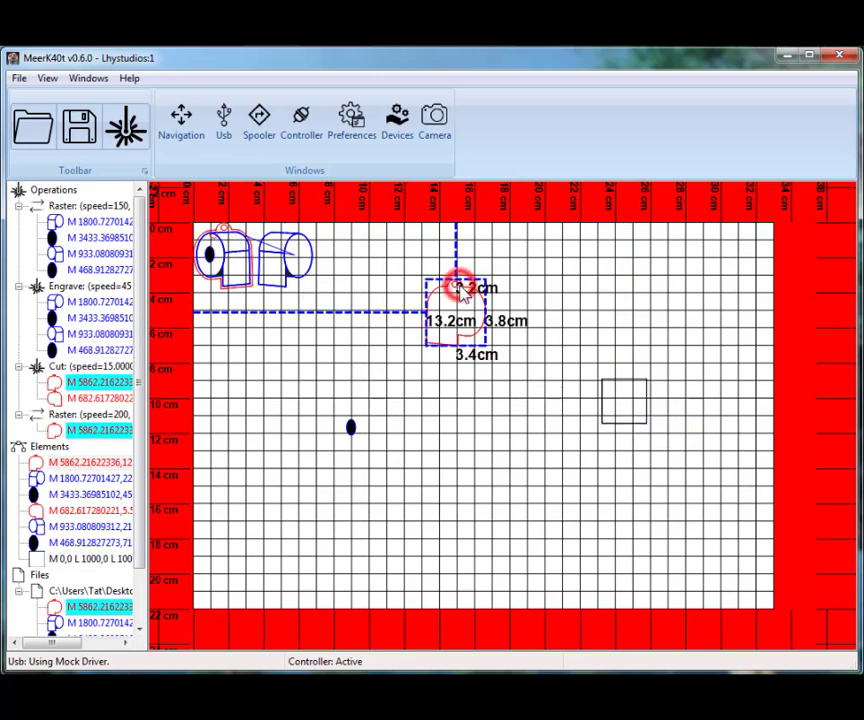
key("F12")
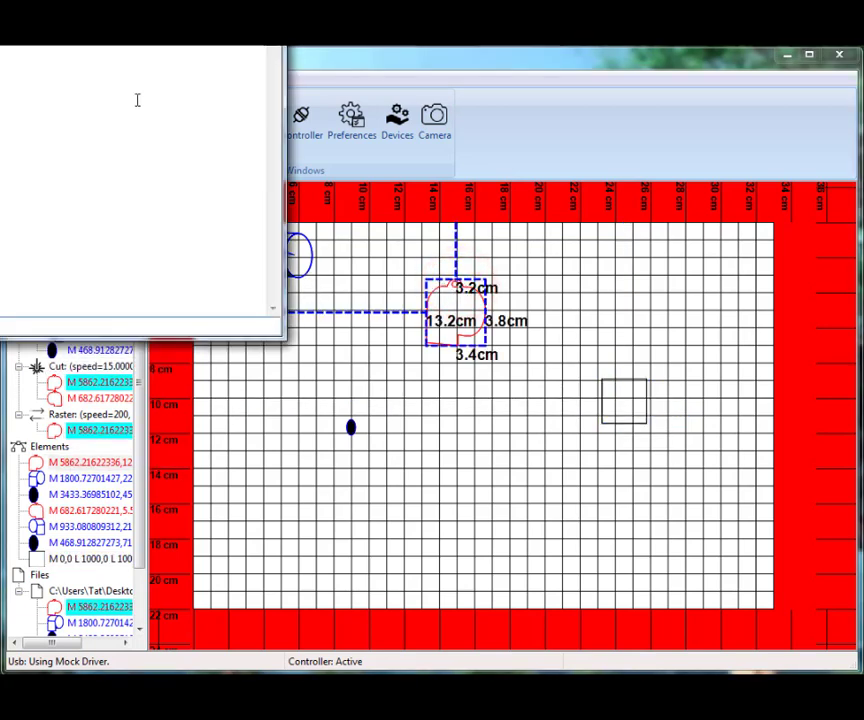
left_click_drag(108, 32, 642, 345)
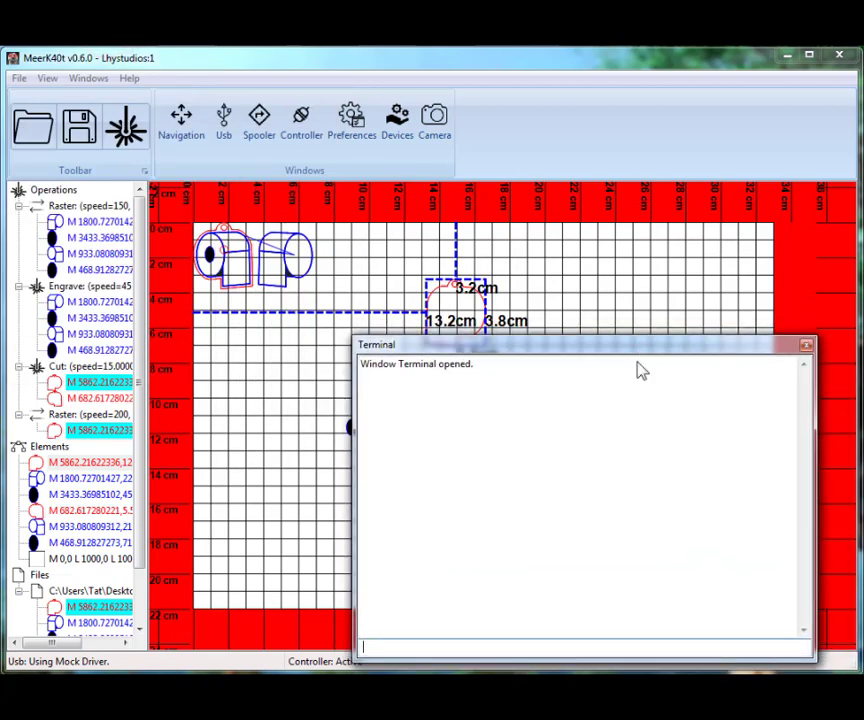
type("cut")
key("Return")
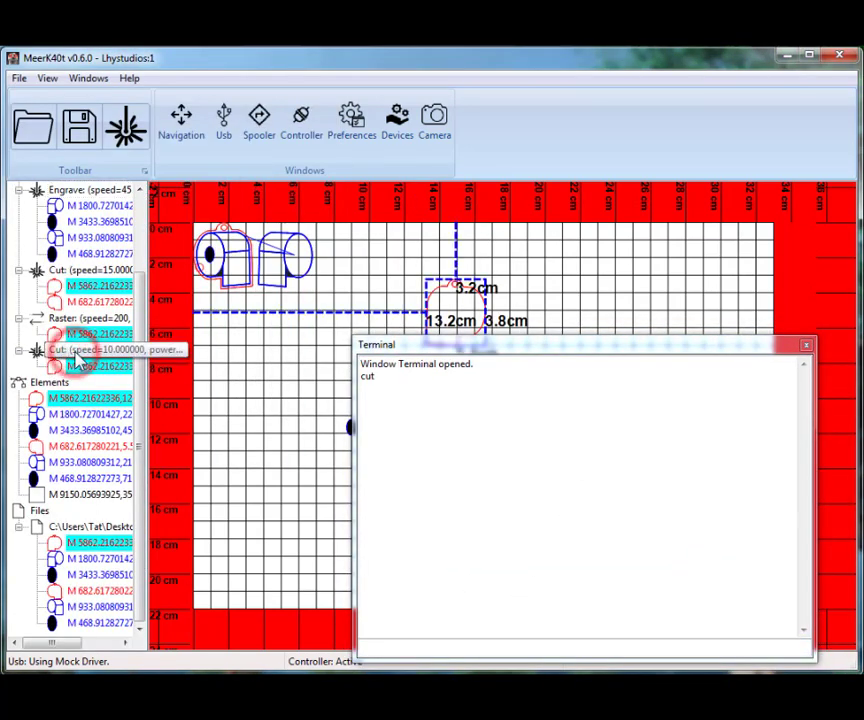
Move the separate red outline to about 1.1 cm across and 6.4 cm down the bed, and select its new Cut operation
left_click_drag(460, 298, 248, 350)
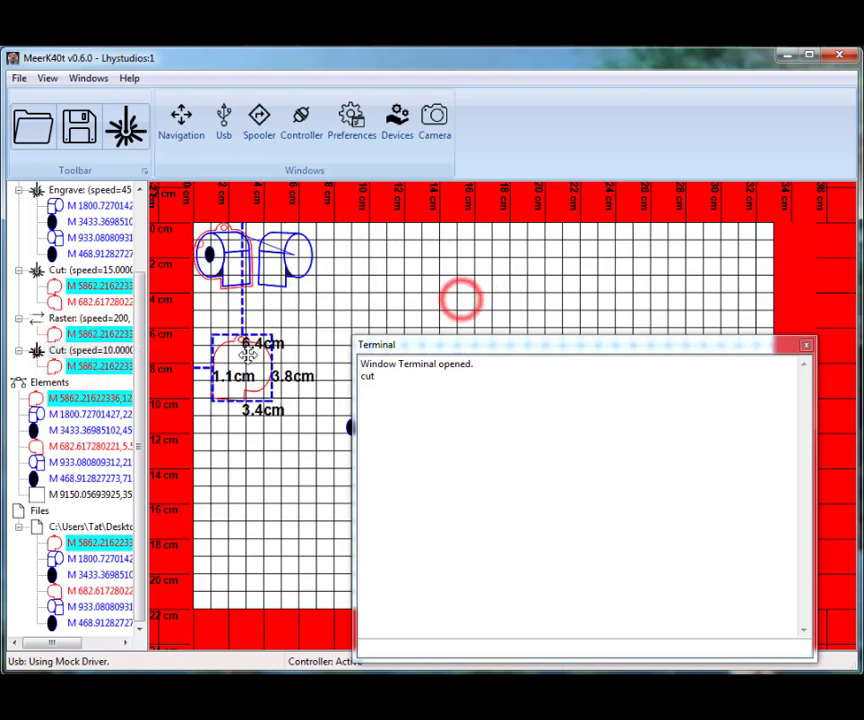
left_click(110, 351)
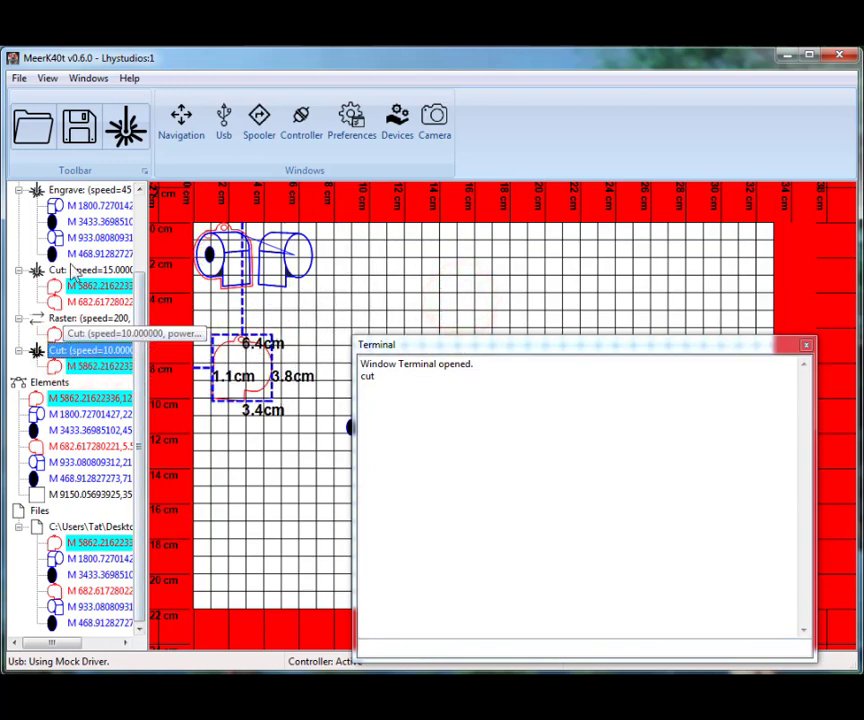
Collapse and re-expand the last three operations, Cut, Raster and the new Cut, to compare their order and contents
left_click(140, 204)
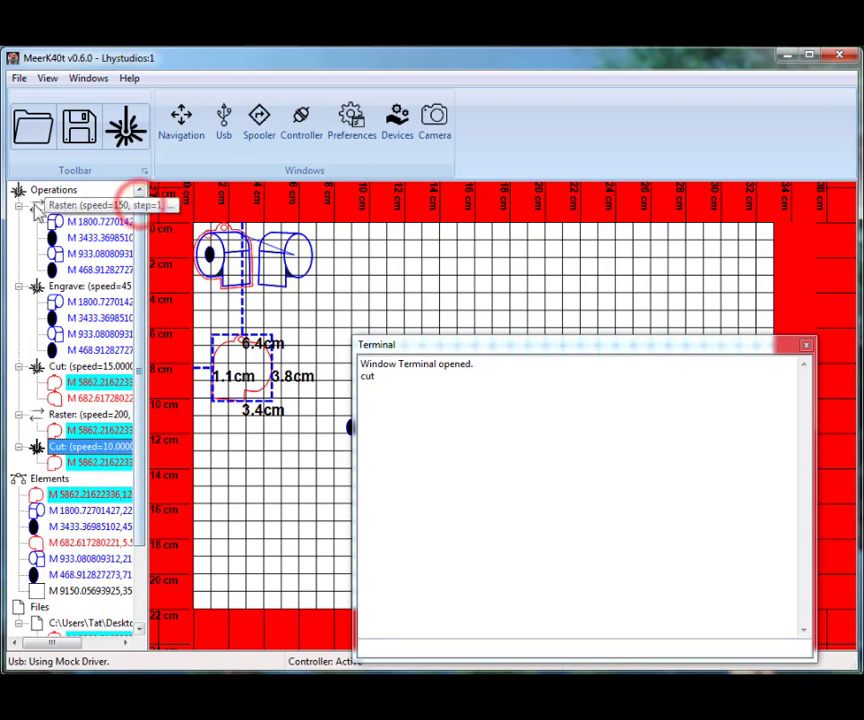
left_click(19, 367)
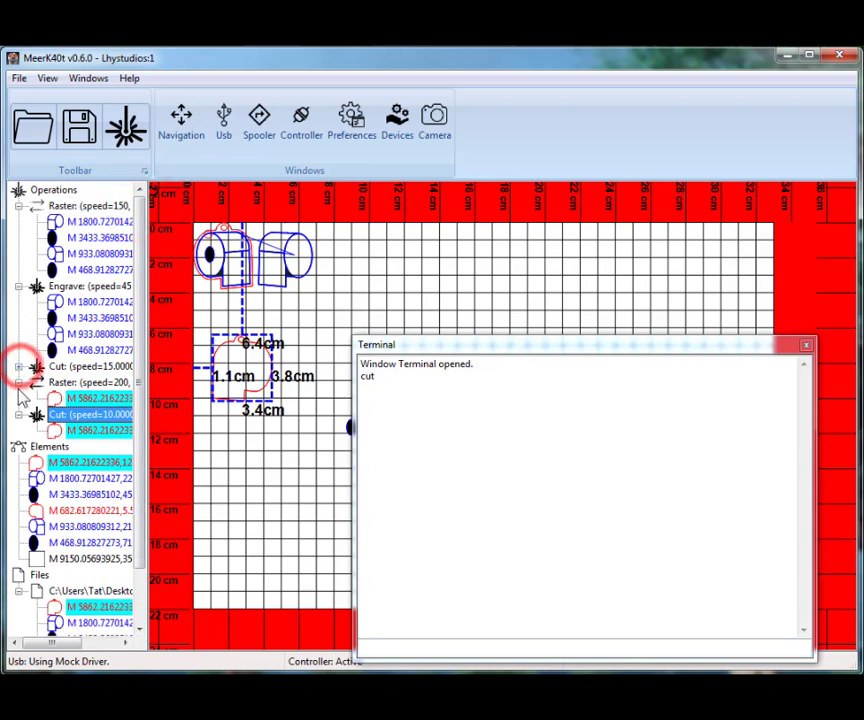
left_click(19, 383)
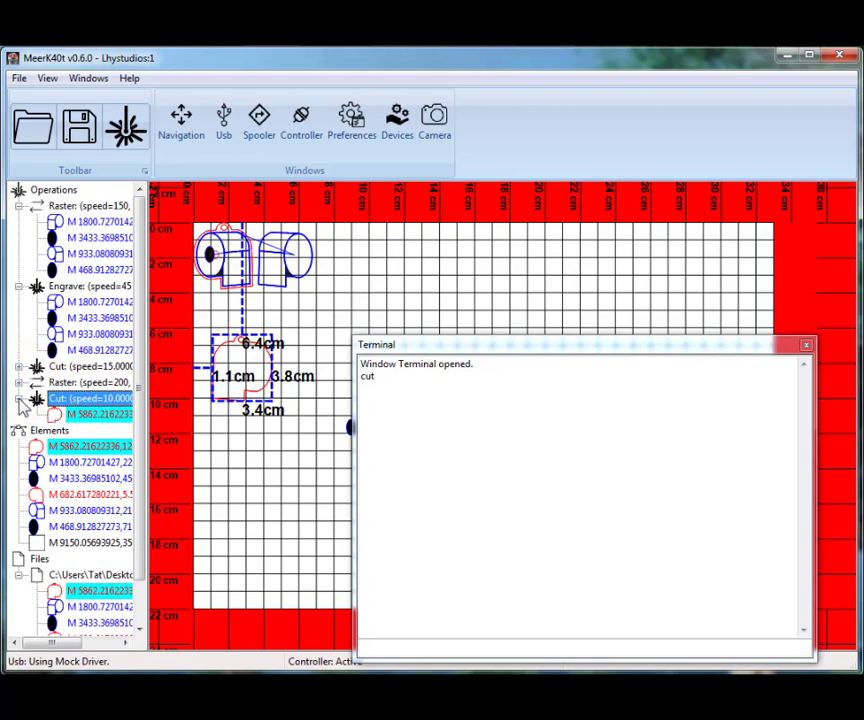
left_click(18, 398)
left_click(18, 398)
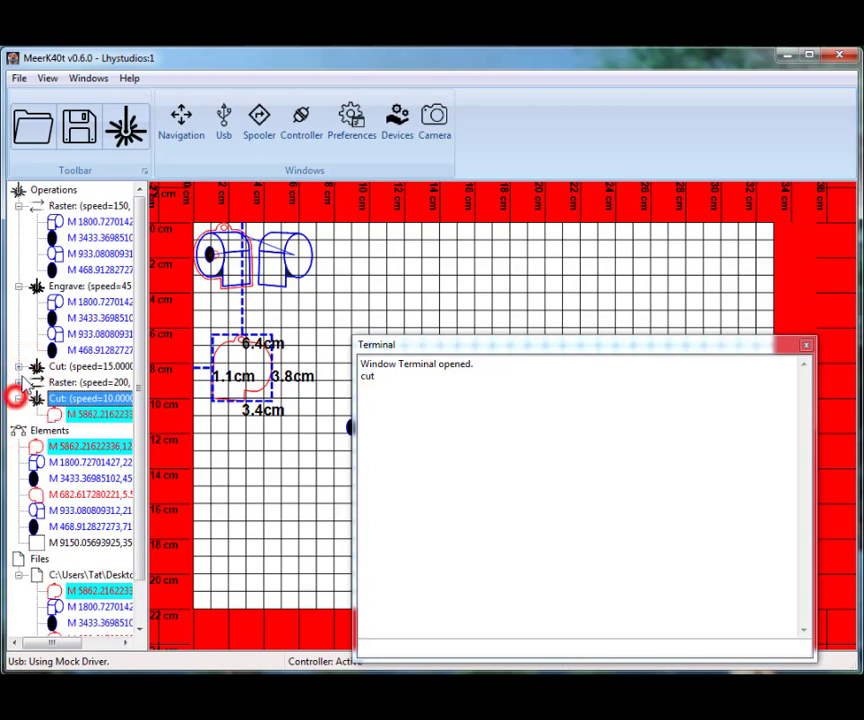
left_click(19, 382)
left_click(19, 366)
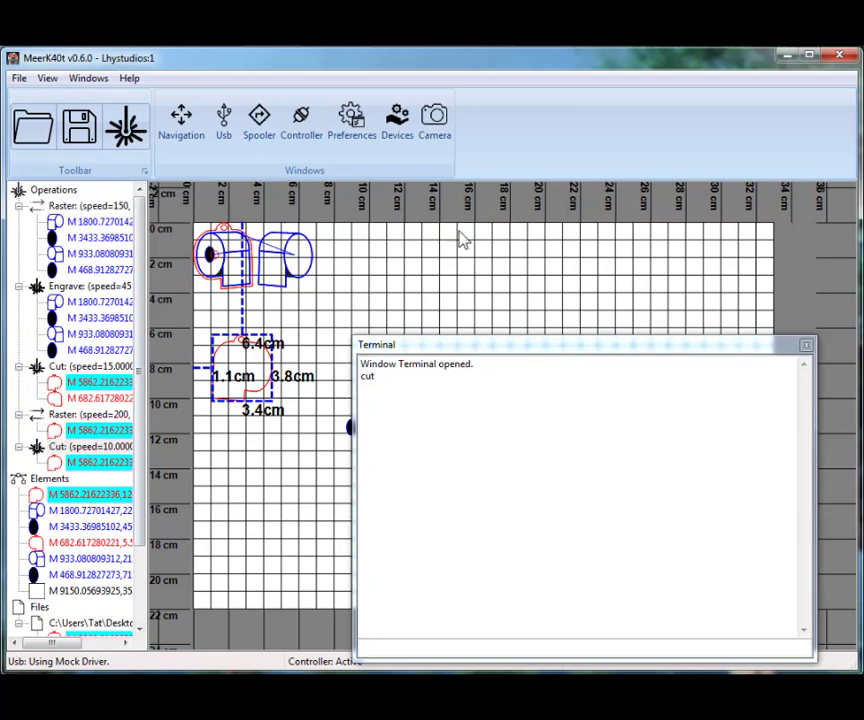
Check the Spooler for queued operations, and close both the Spooler and the Terminal
left_click(266, 121)
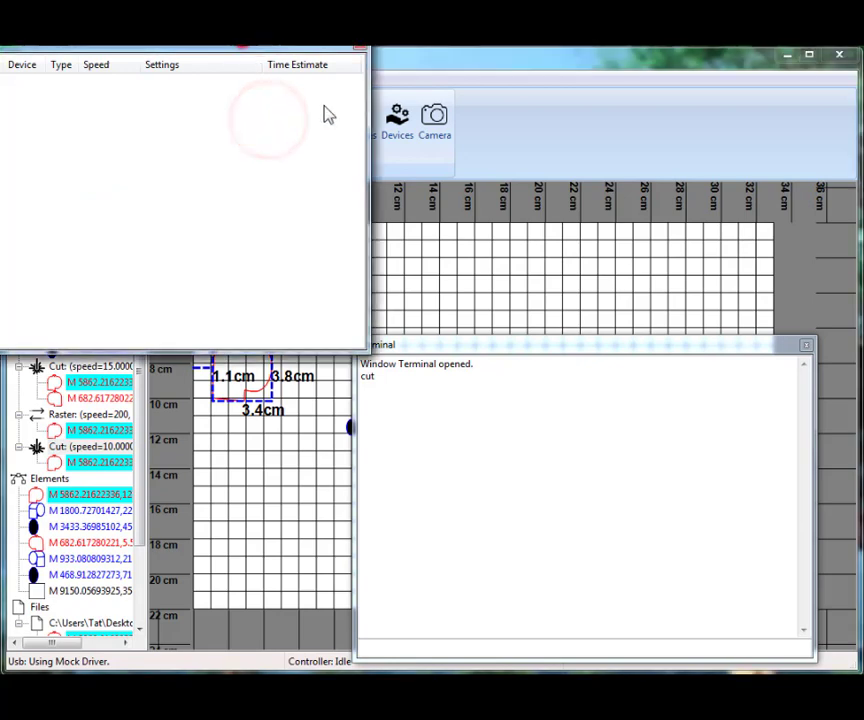
left_click_drag(242, 44, 569, 252)
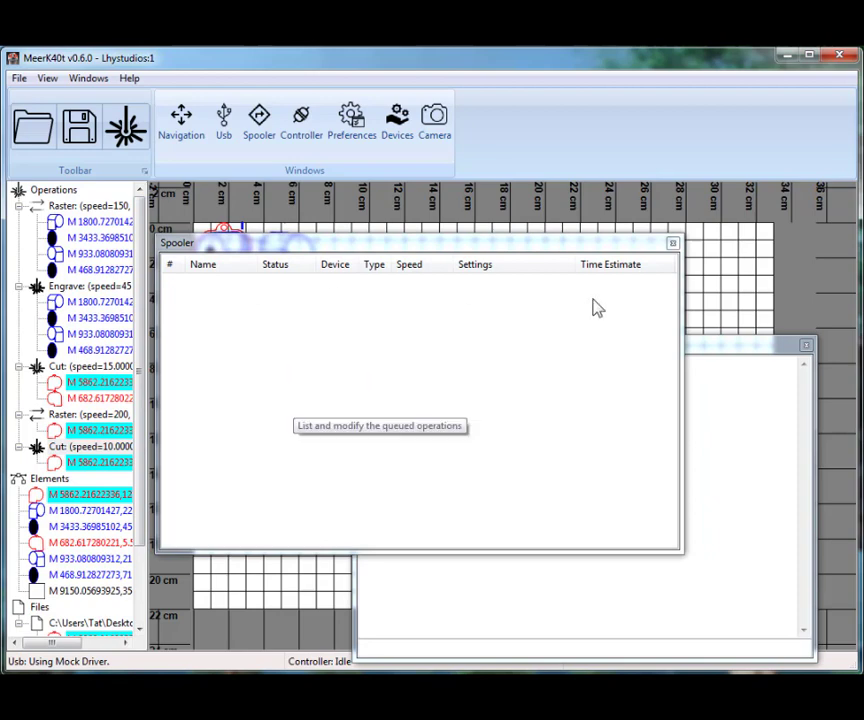
left_click(673, 243)
left_click(806, 345)
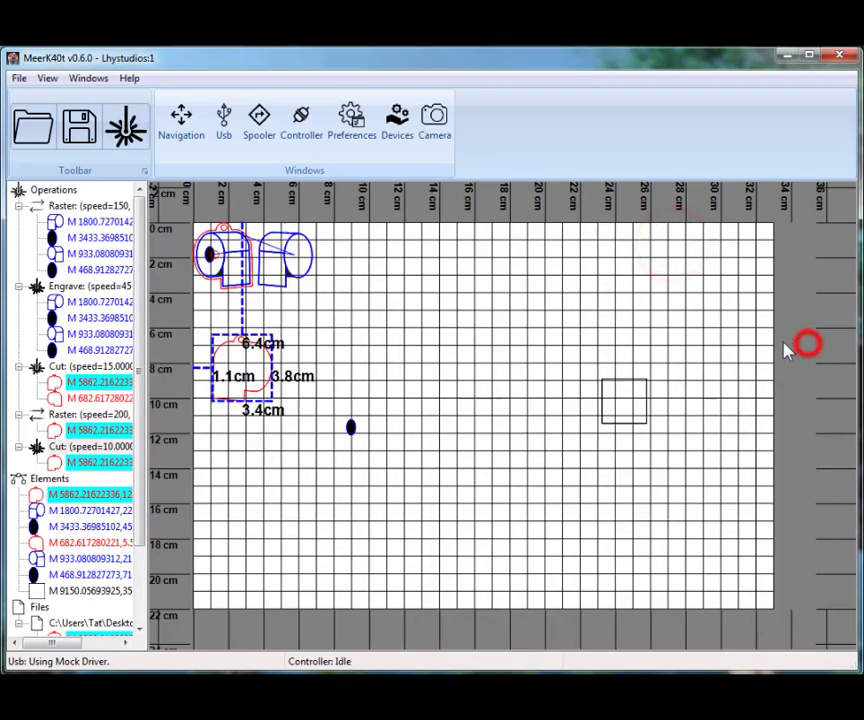